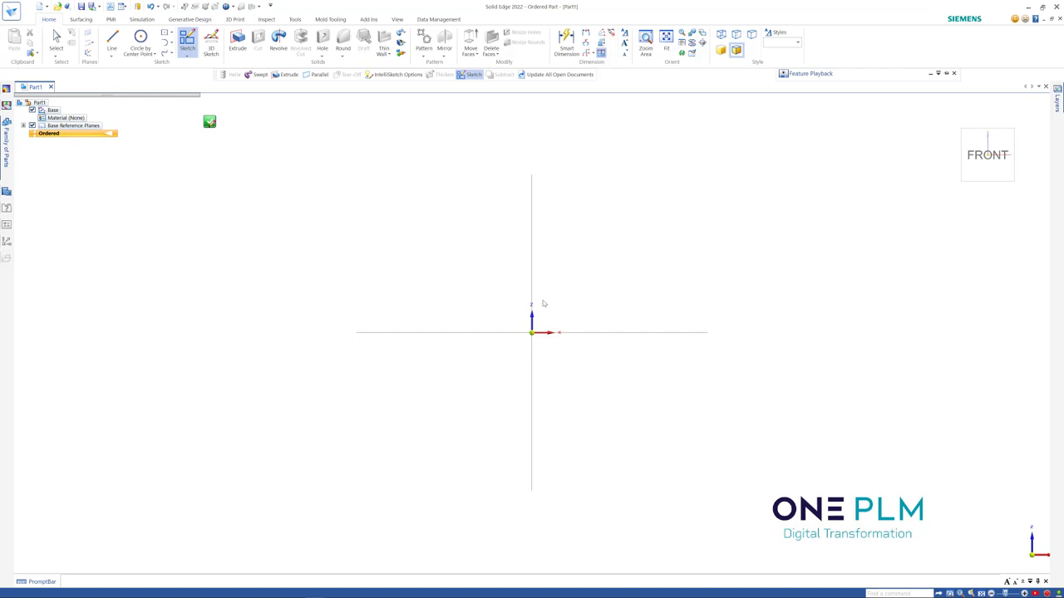
- Start a new sketch on the front plane and expand the Base Reference Planes in the feature tree
left_click(543, 303)
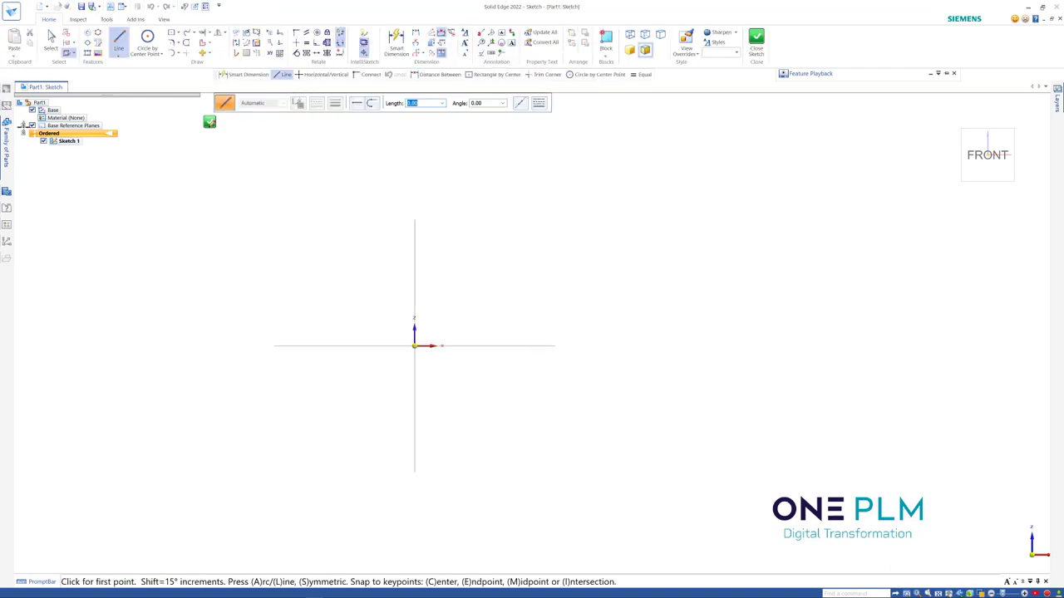
left_click(23, 126)
scroll(563, 329, "down", 1)
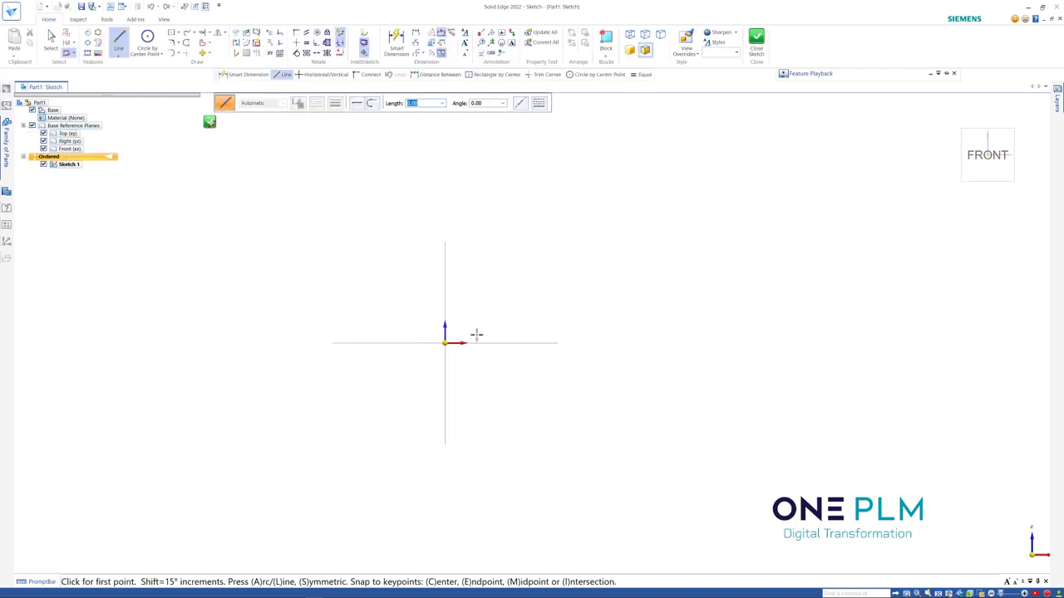
scroll(374, 313, "up", 1)
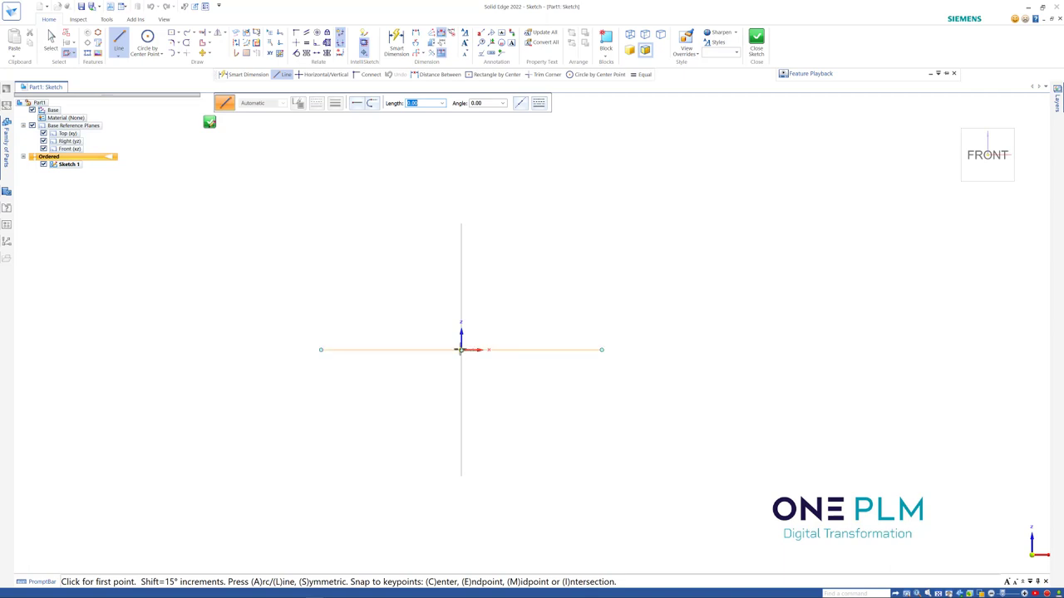
- Draw a closed rectangle about 100 mm wide from four connected lines, starting at the origin and extending along X and up
left_click(460, 349)
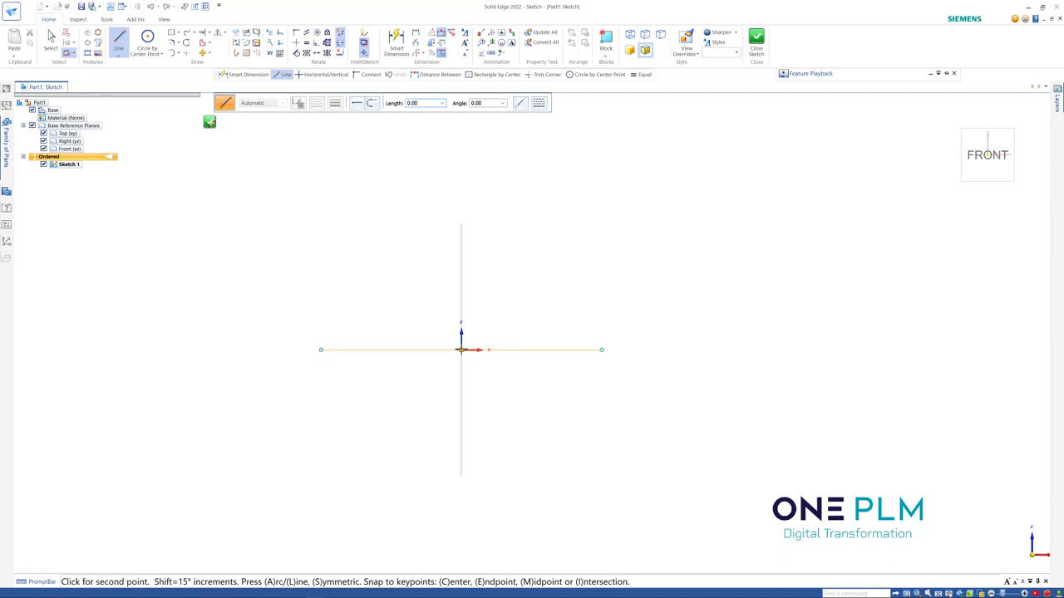
left_click(695, 349)
left_click(694, 212)
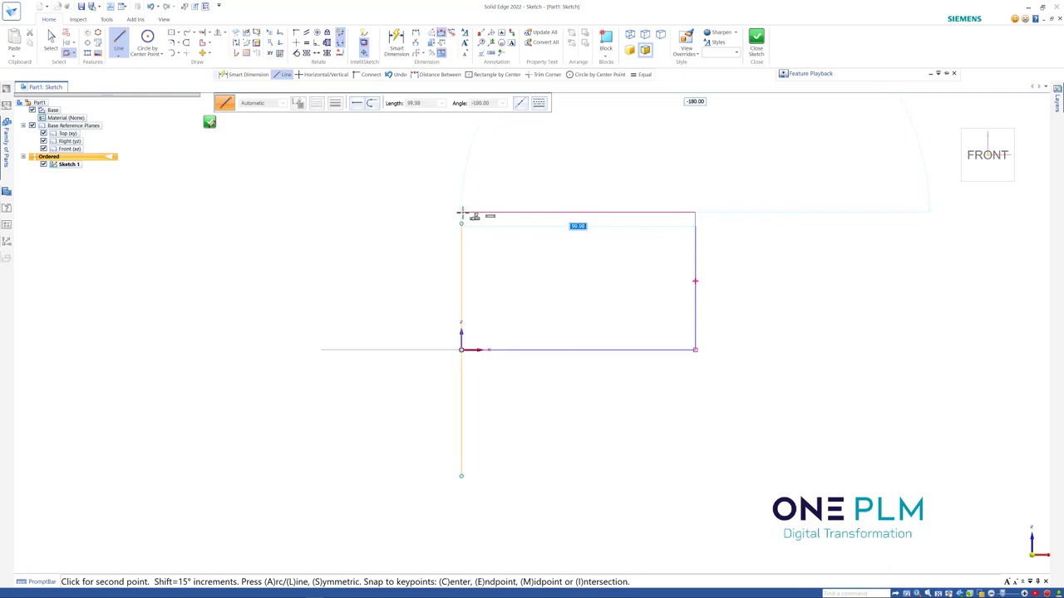
left_click(461, 213)
left_click(462, 349)
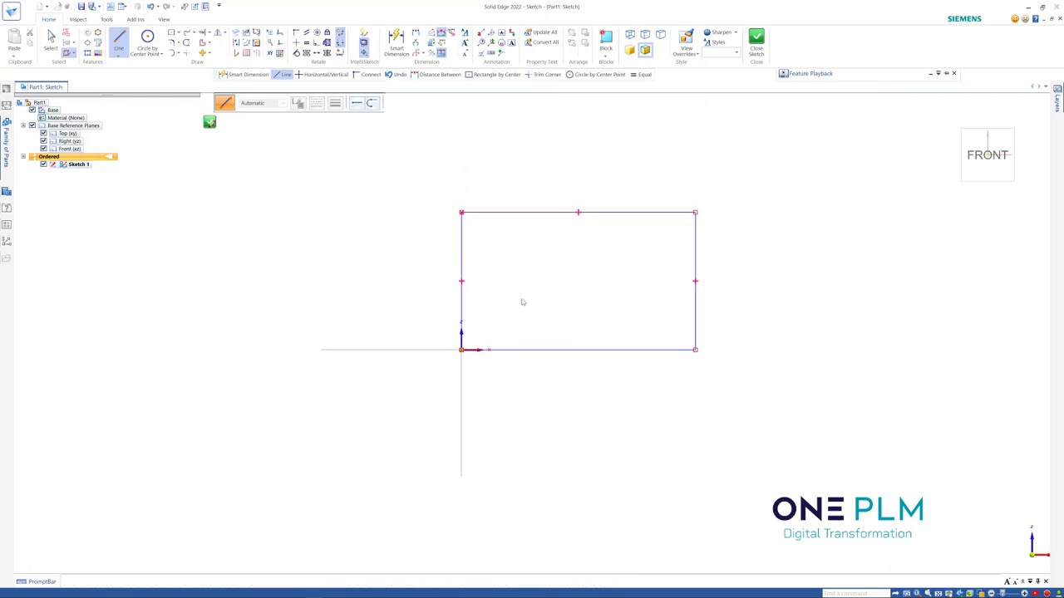
key("Escape")
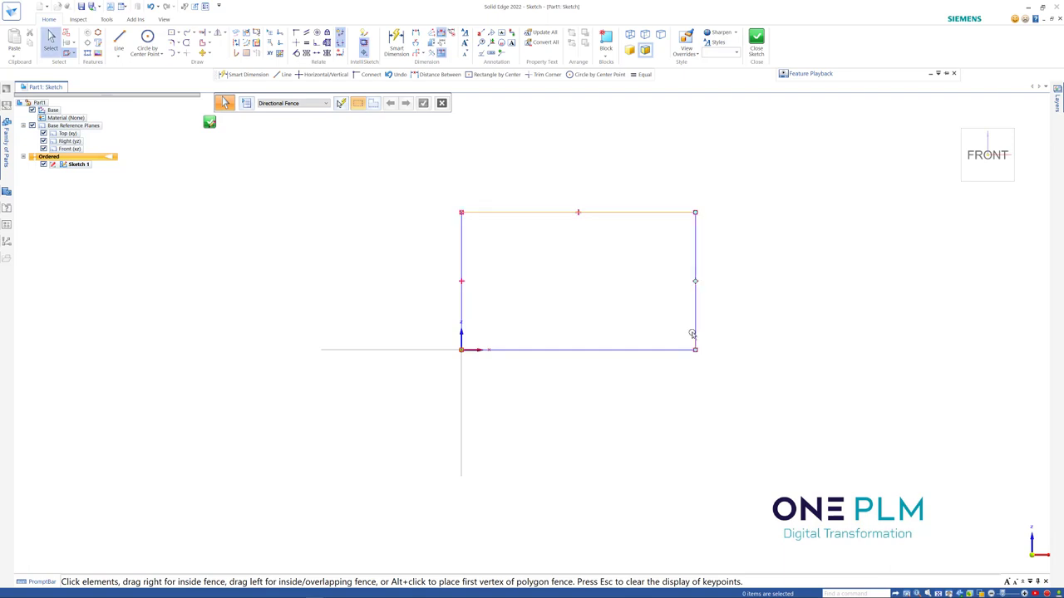
- Delete the Point on relationship at the rectangle's upper-left corner
right_click(462, 215)
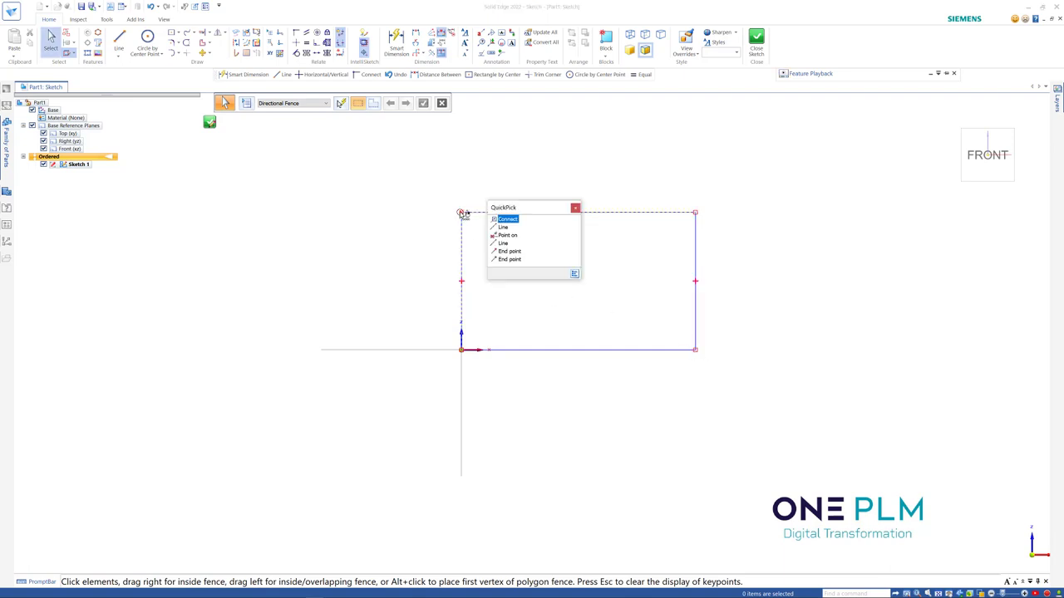
left_click(507, 236)
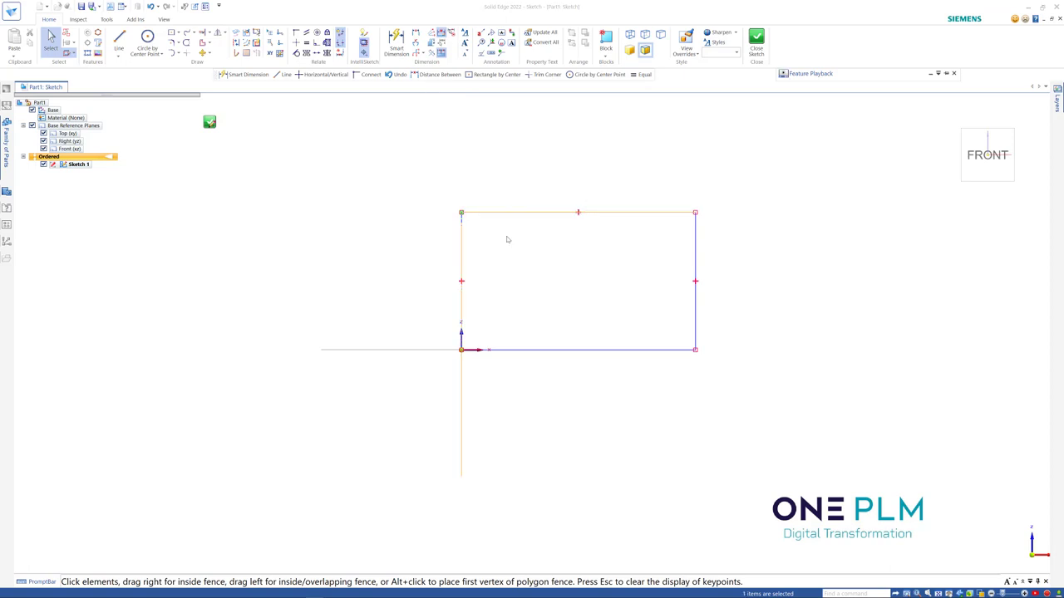
left_click(546, 282)
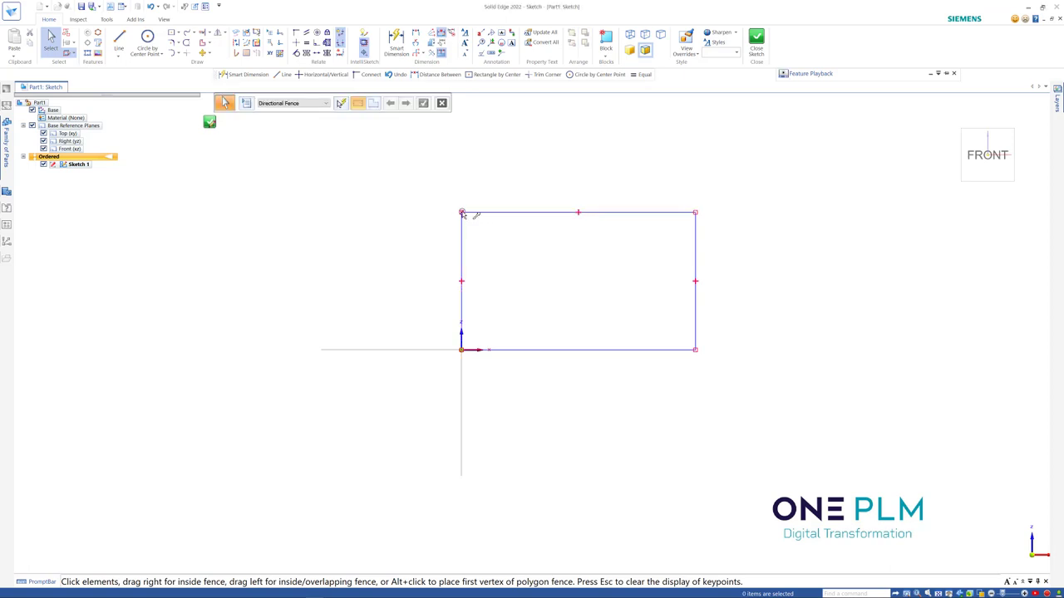
mouse_move(464, 214)
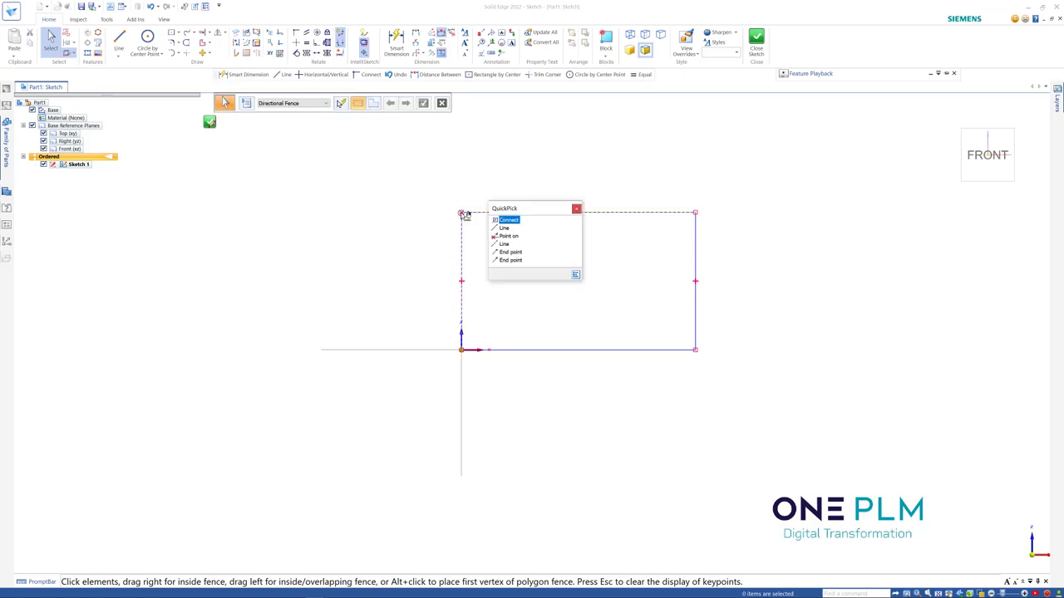
left_click(506, 239)
key("Escape")
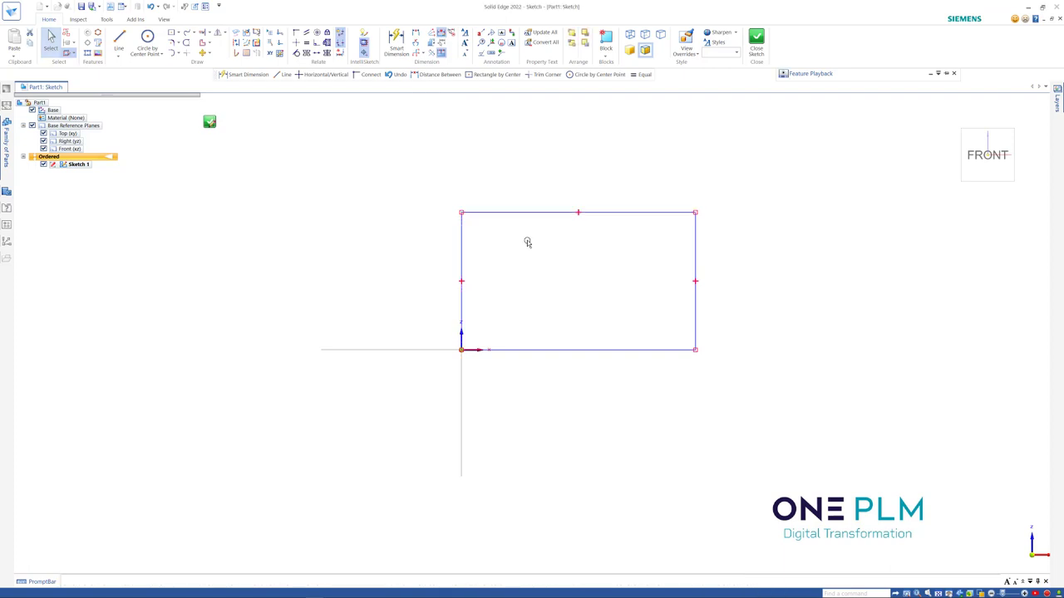
- Move the rectangle's upper-left corner upward to raise its top edge
scroll(531, 248, "down", 1)
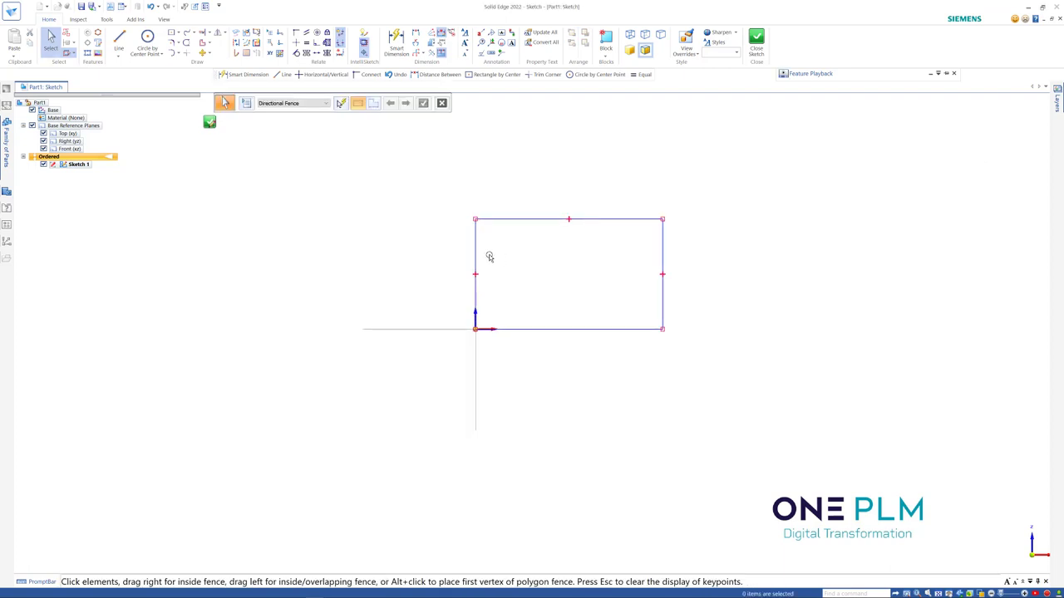
left_click(475, 221)
left_click_drag(475, 220, 601, 163)
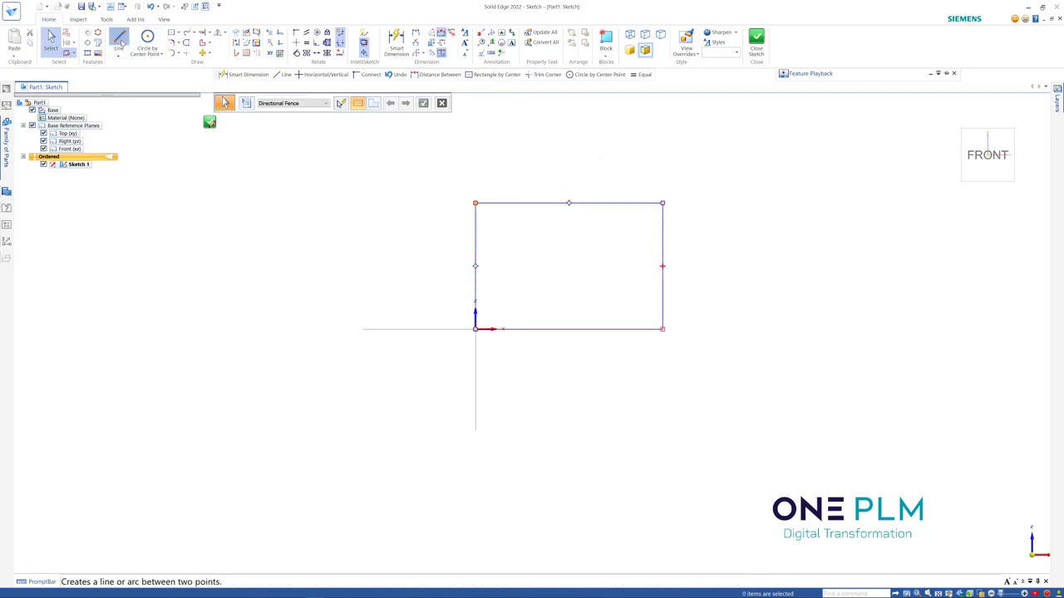
- Draw connected lines from outside the rectangle to its upper-left corner, the bottom edge's midpoint and the intersection with the right edge's extension
left_click(118, 38)
left_click(359, 225)
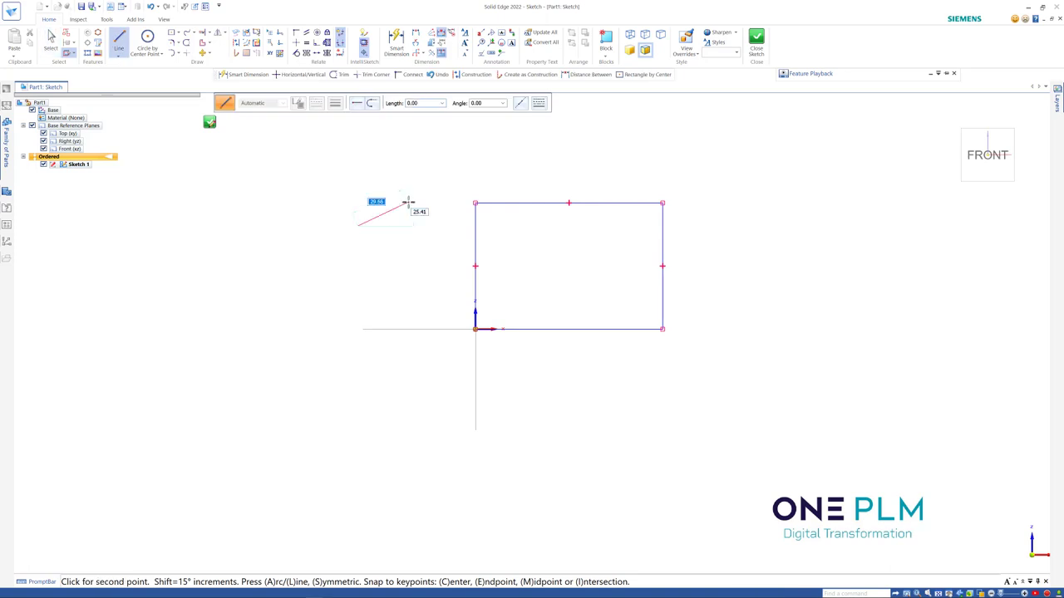
left_click(474, 203)
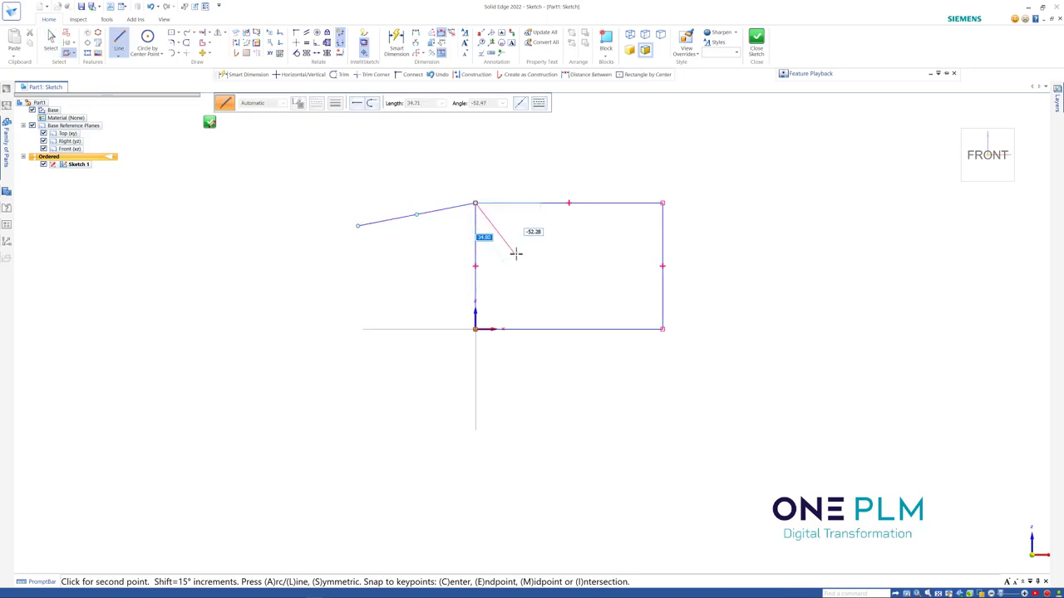
left_click(567, 329)
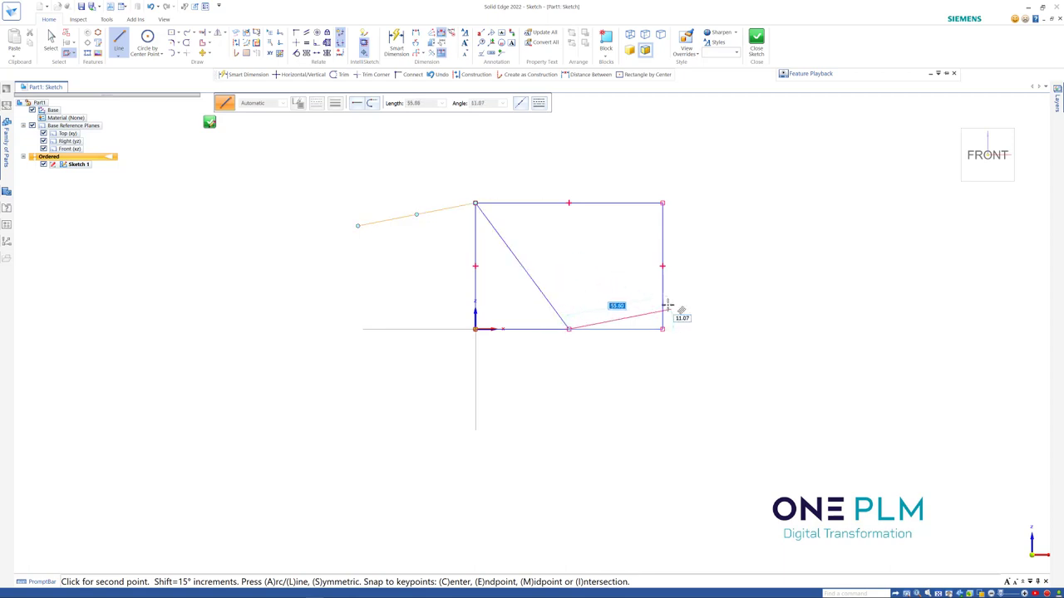
mouse_move(662, 305)
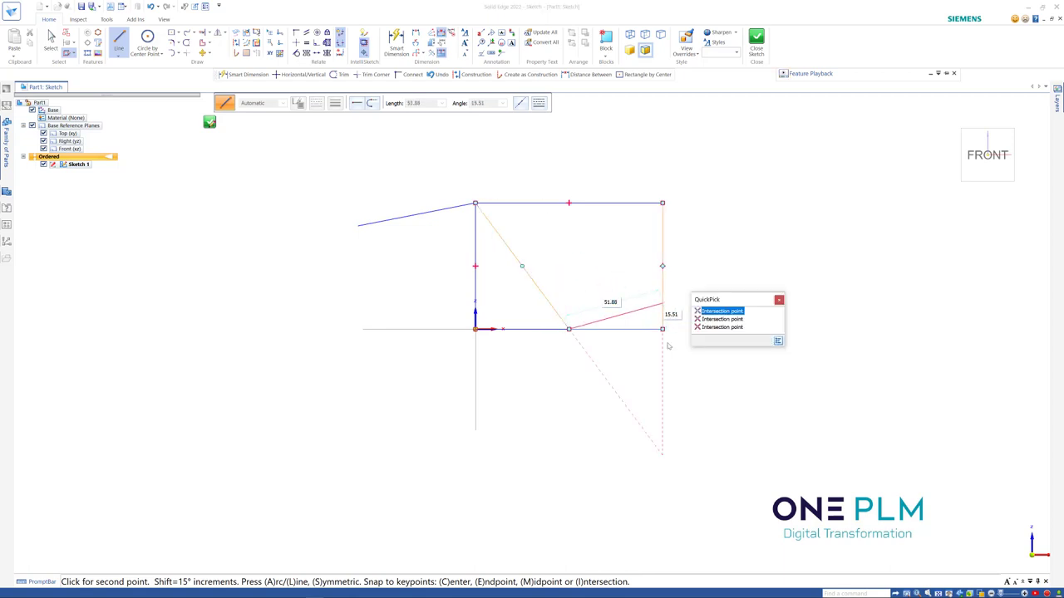
left_click(712, 312)
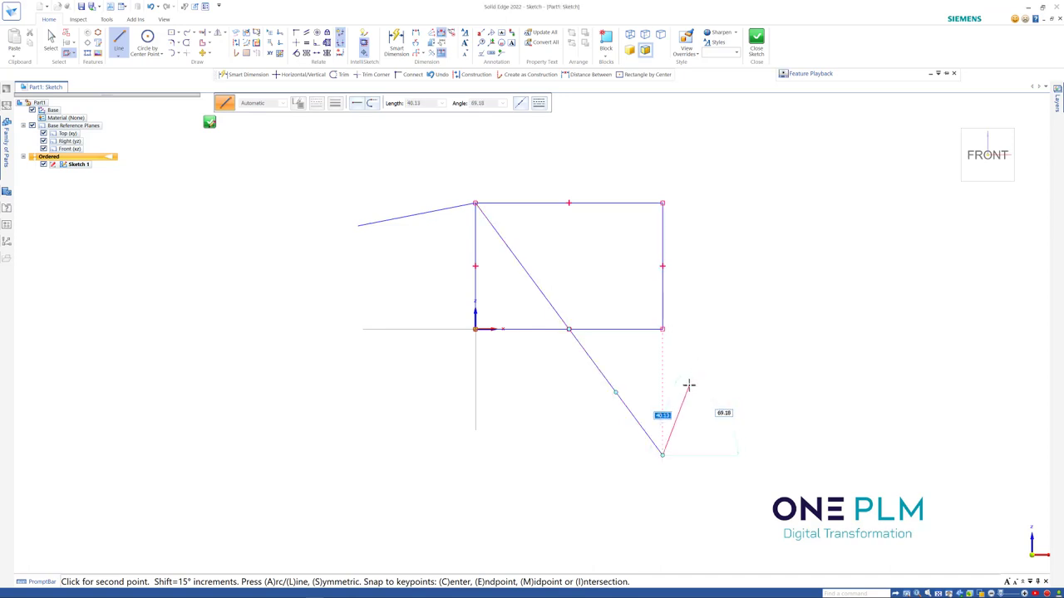
key("Escape")
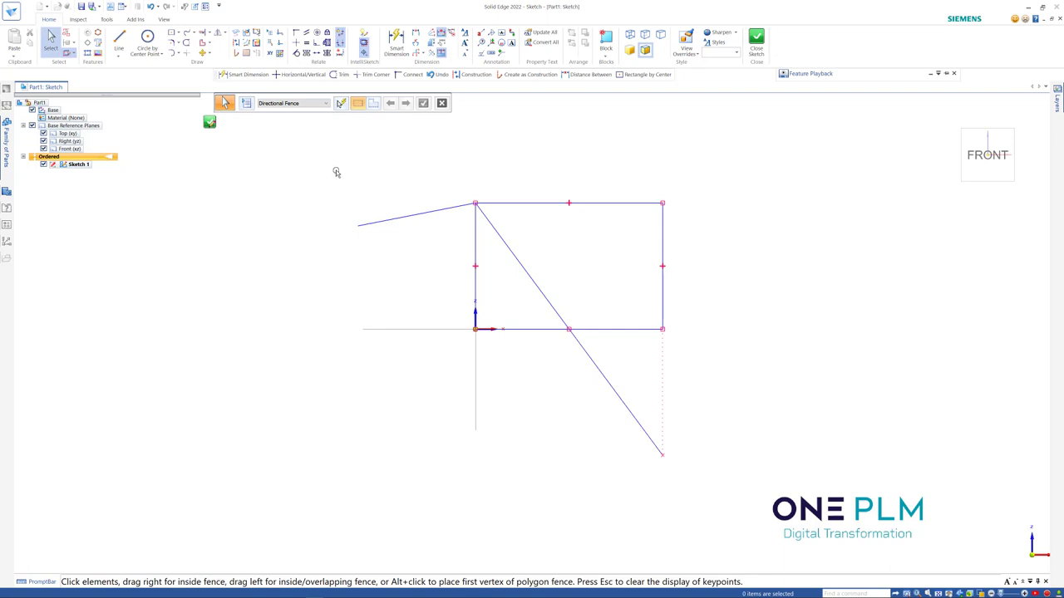
- Delete the rectangle and all the connected lines from the sketch
mouse_move(336, 172)
left_mouse_down()
mouse_move(701, 468)
mouse_move(706, 486)
left_mouse_up()
key("Delete")
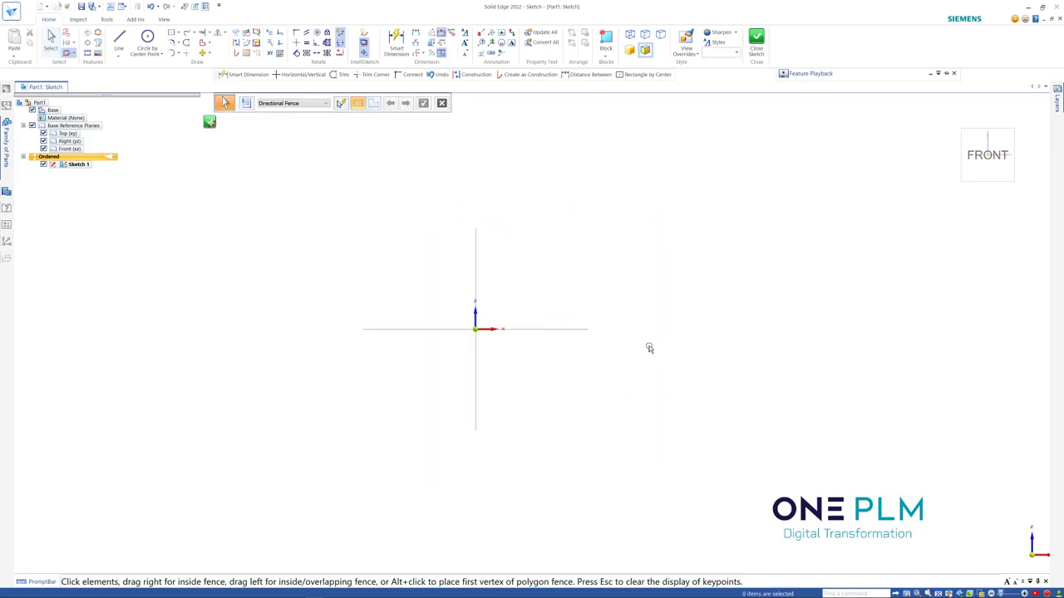
- Draw a horizontal line symmetric about the origin and a vertical line up from its right end
left_click(119, 38)
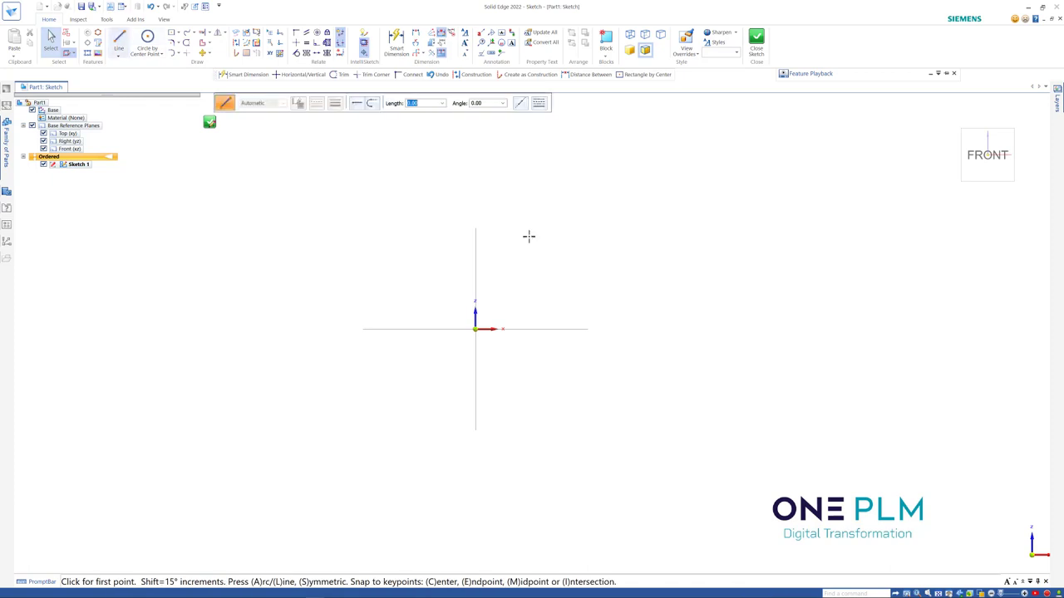
left_click(475, 328)
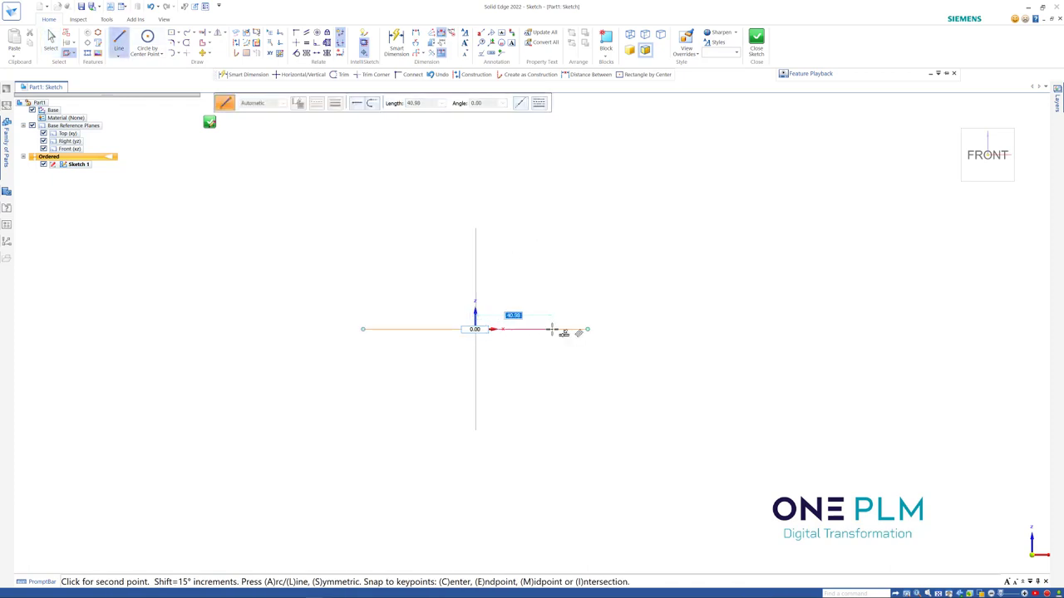
left_click(641, 329)
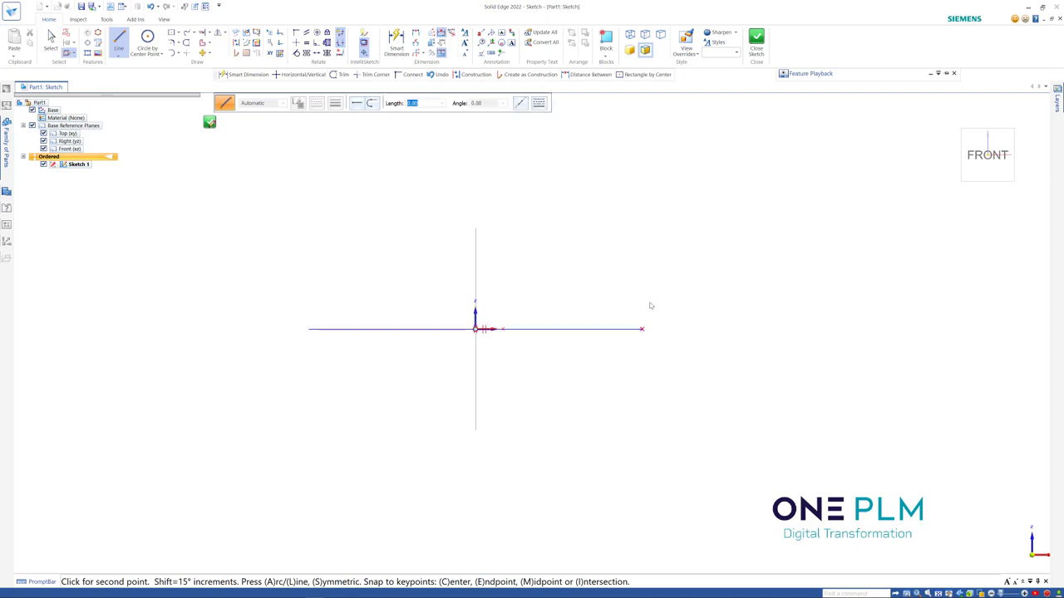
left_click(640, 214)
right_click(657, 266)
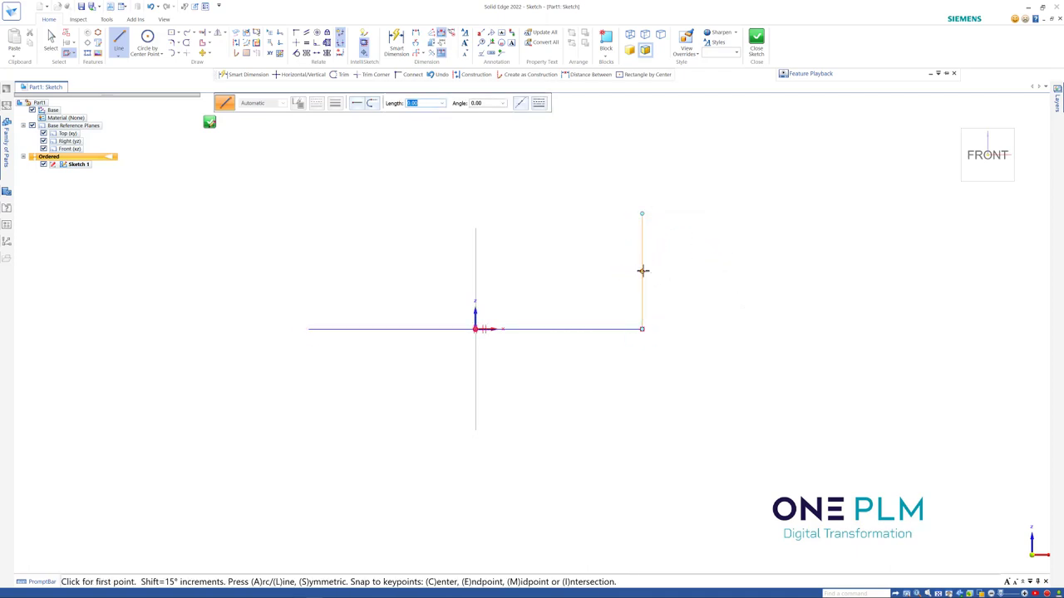
- Draw a horizontal line about 71 mm long, symmetric about the vertical line's midpoint
left_click(642, 270)
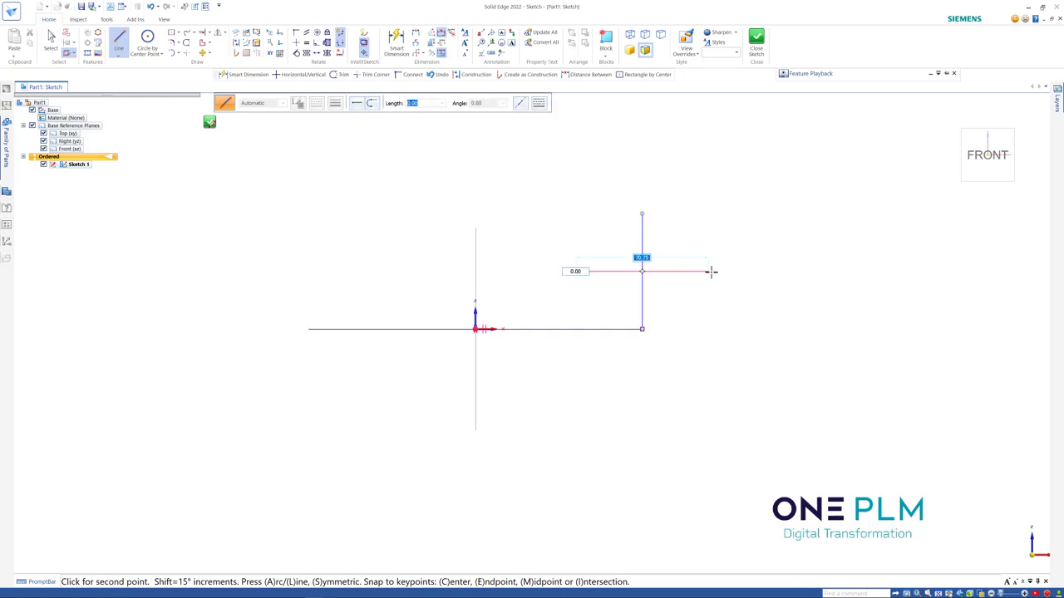
left_click(710, 271)
right_click(729, 316)
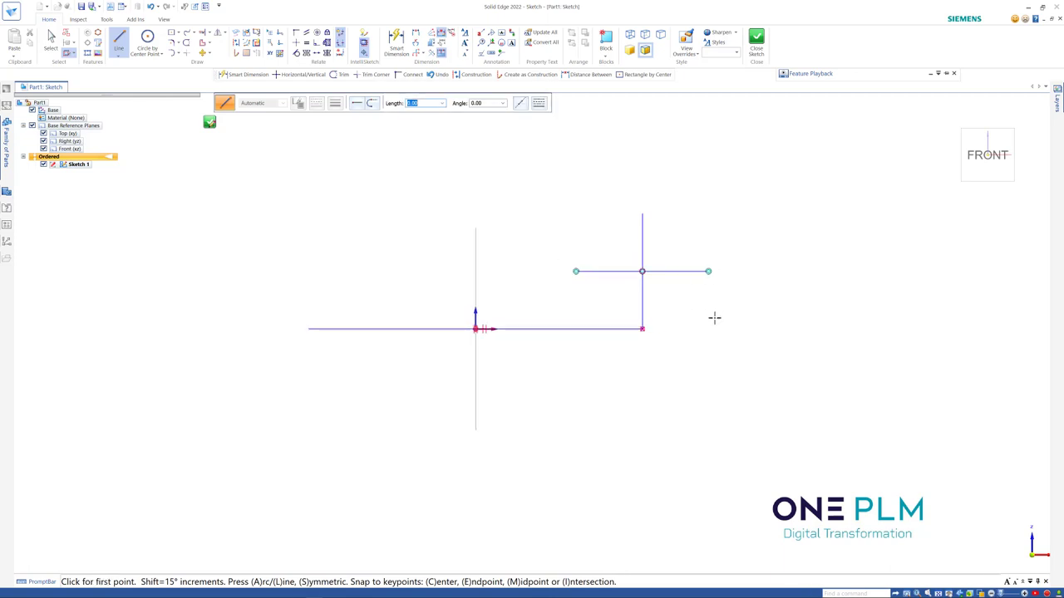
- Delete the three symmetric-demo lines so the sketch is empty
key("Escape")
scroll(660, 338, "down", 1)
left_click_drag(325, 208, 727, 373)
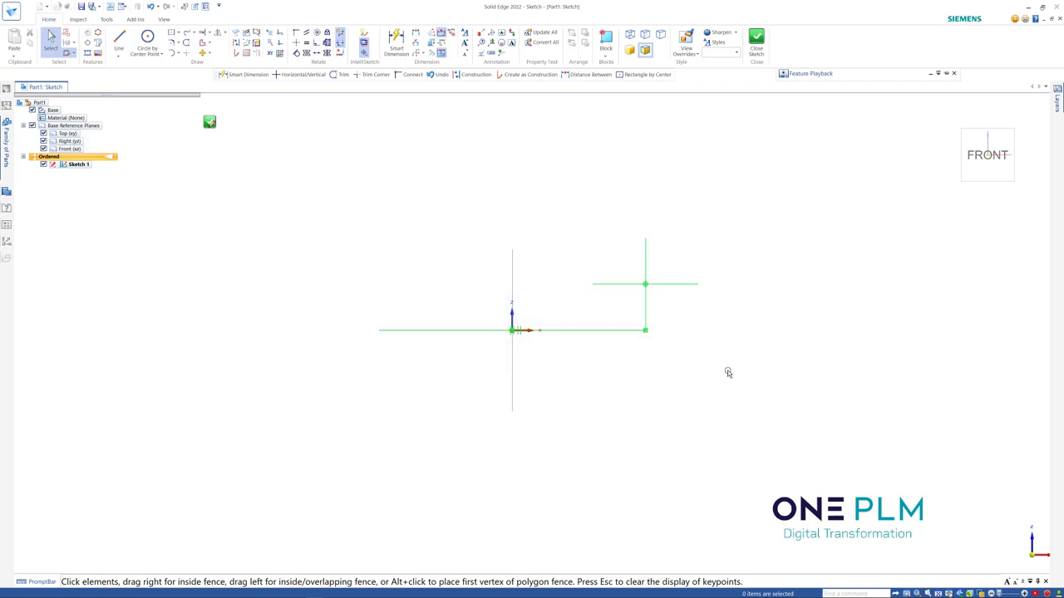
key("Delete")
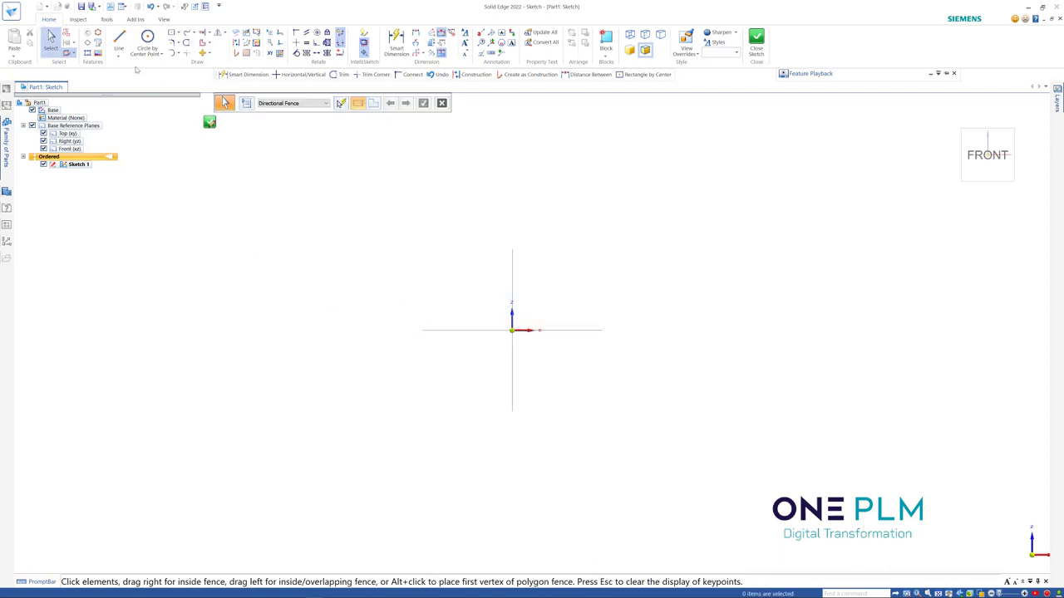
- Draw a vertical line 50 mm long upward from the origin
left_click(119, 39)
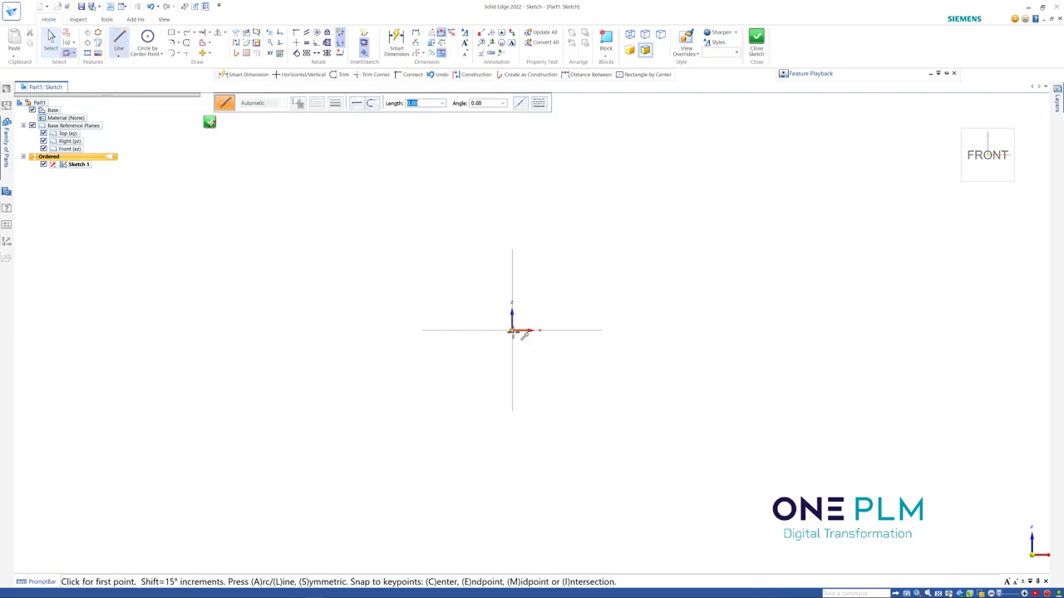
left_click(512, 330)
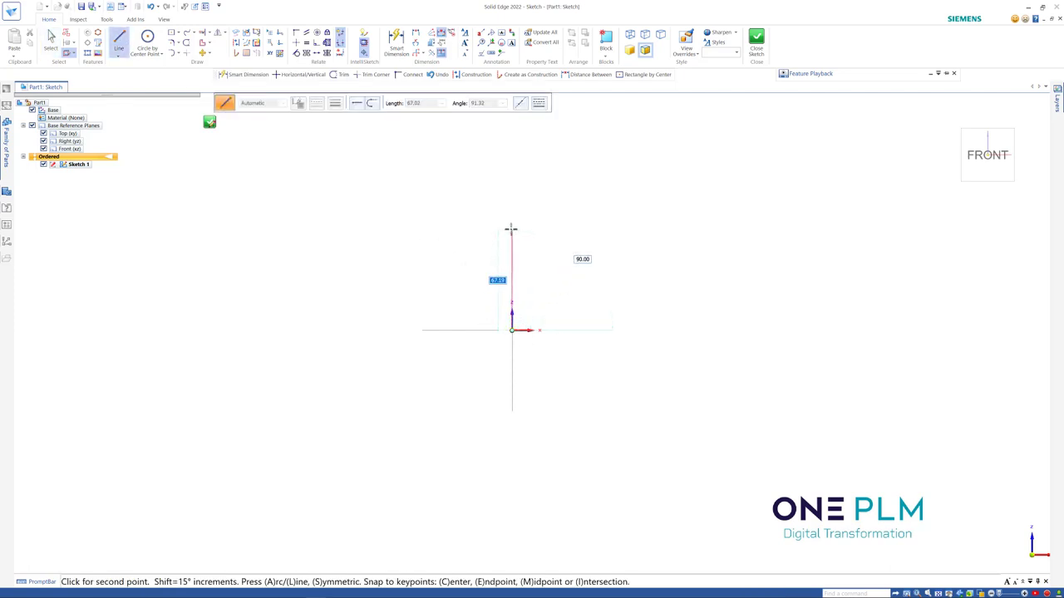
type("50.00")
key("Tab")
left_click(512, 228)
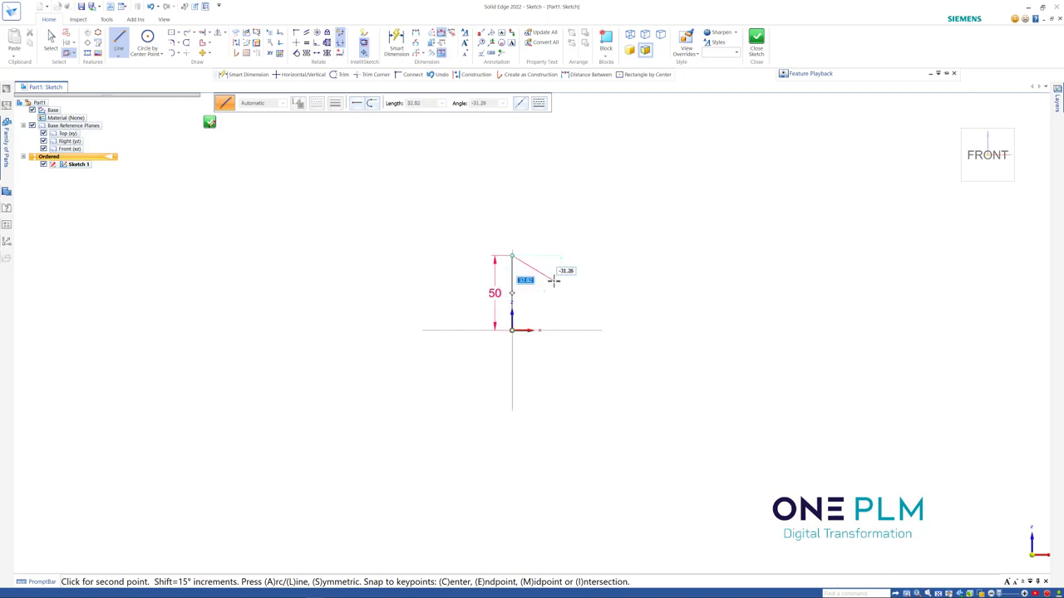
right_click(554, 280)
scroll(553, 279, "down", 2)
scroll(572, 265, "up", 3)
key("Escape")
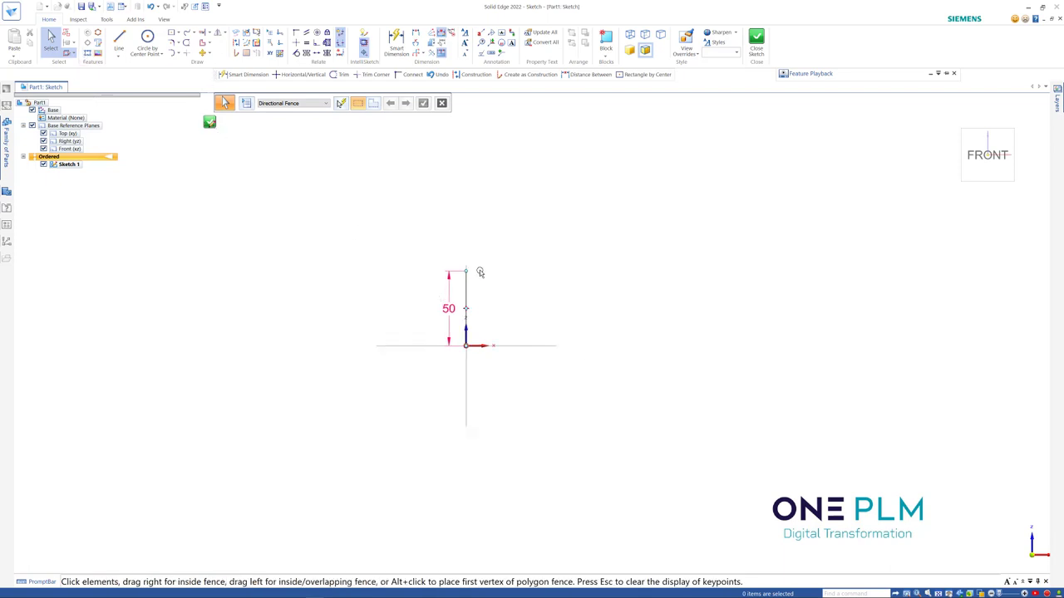
- Offset the 50 mm vertical line twice to the right at a distance of 20 mm
scroll(477, 270, "up", 1)
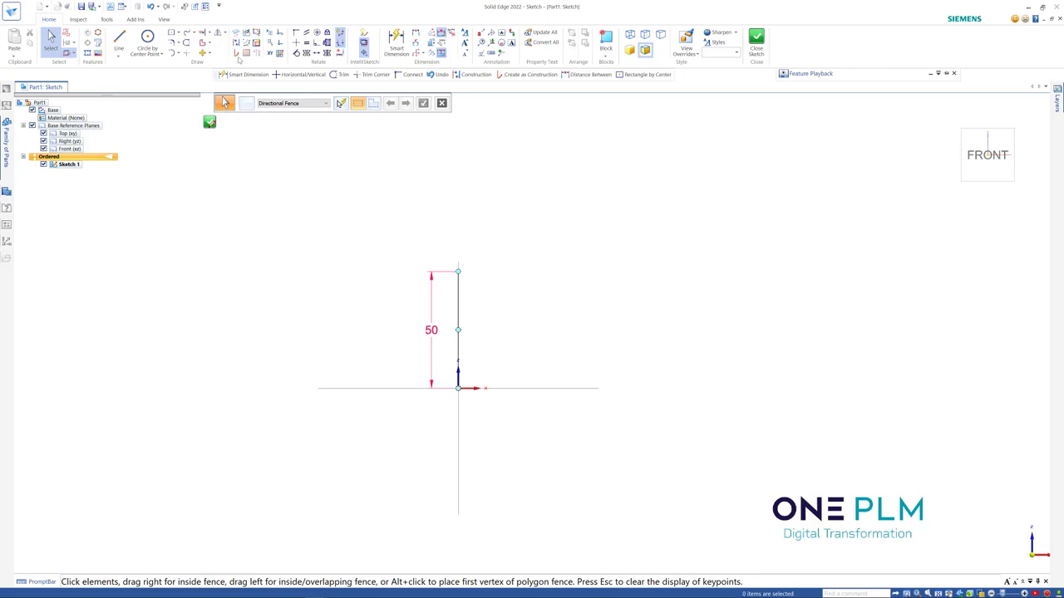
left_click(201, 43)
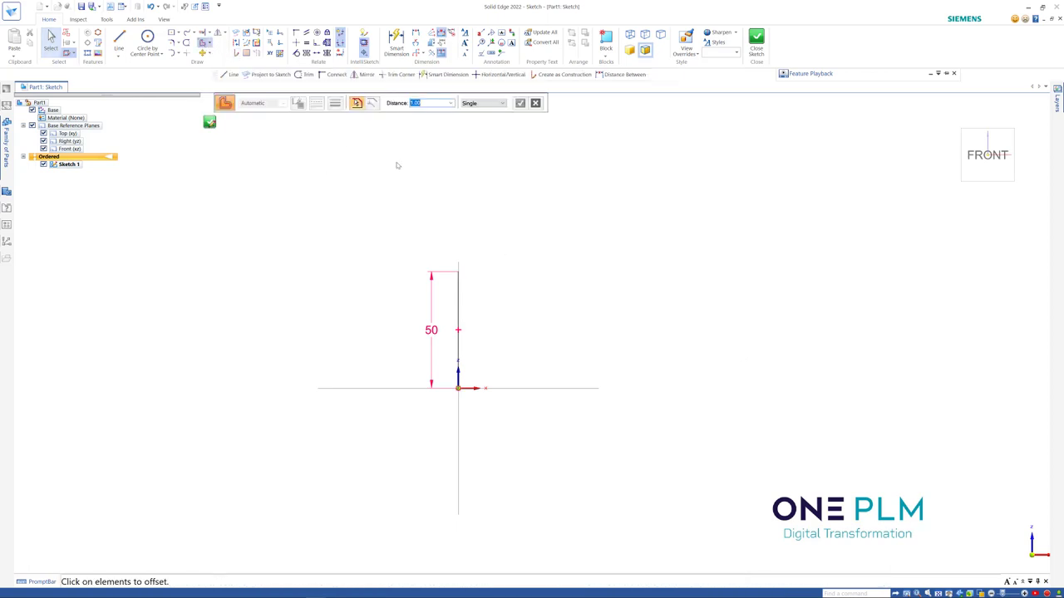
key("Return")
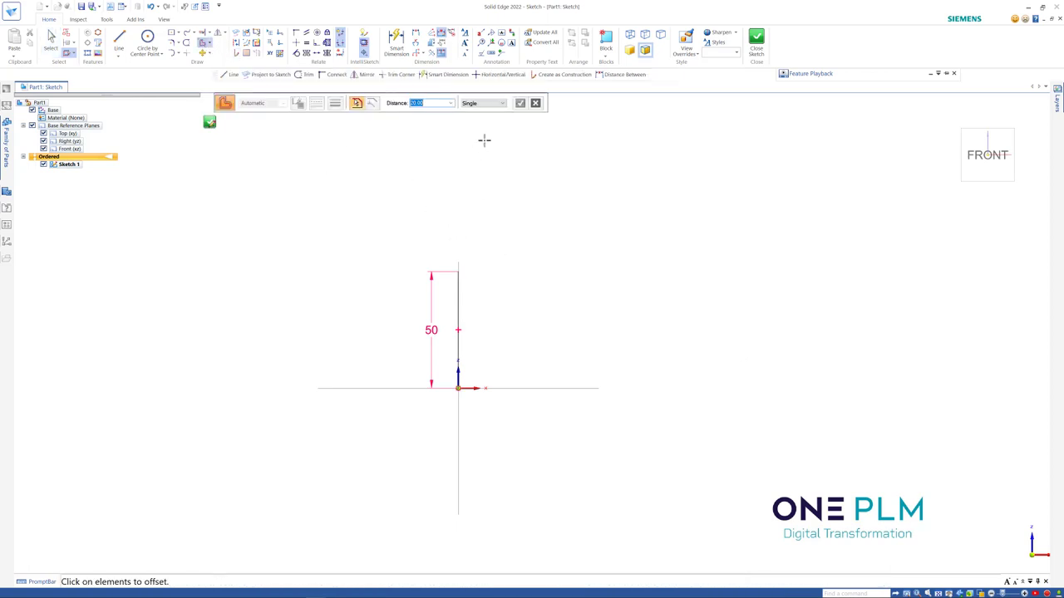
left_click(458, 294)
right_click(457, 294)
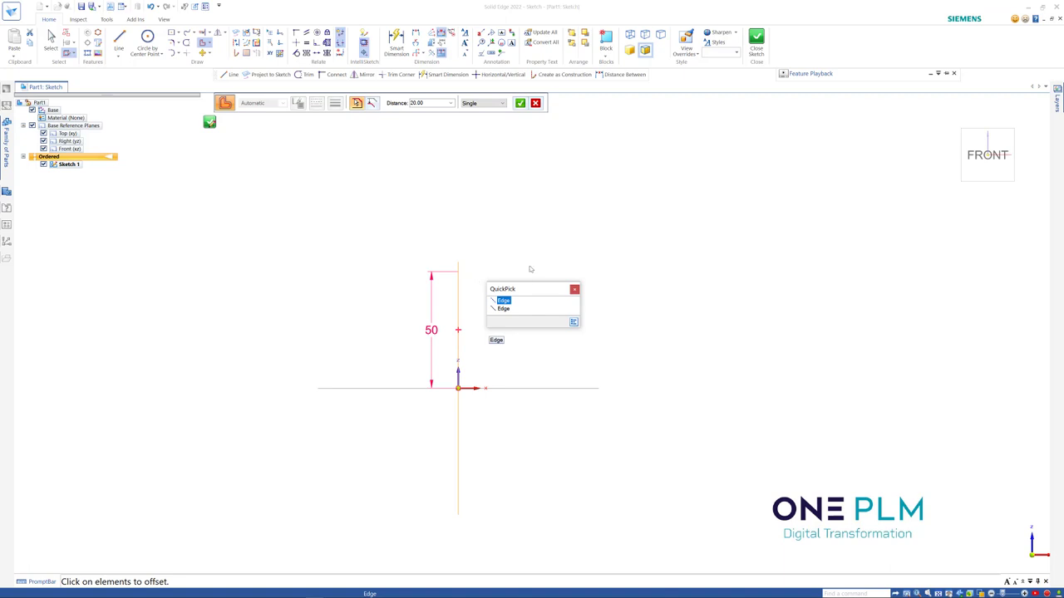
left_click(573, 290)
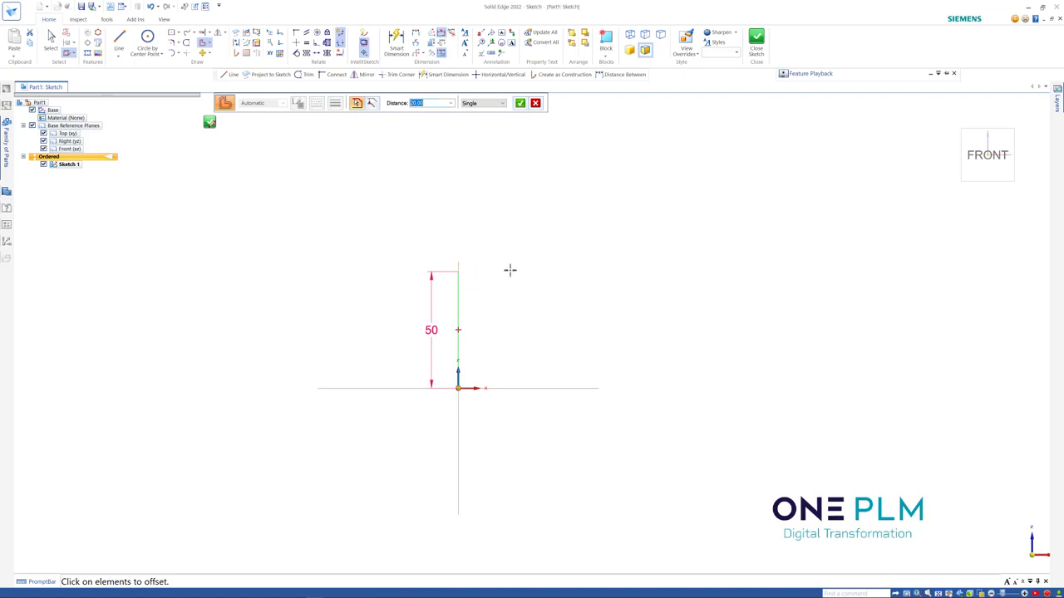
right_click(508, 271)
left_click(556, 284)
left_click(607, 294)
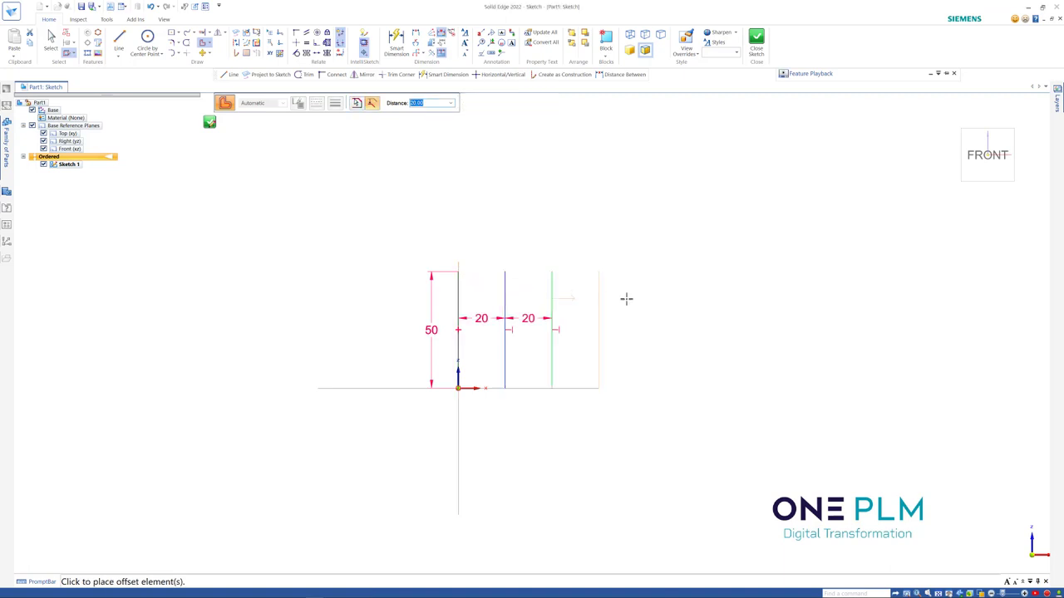
- Place seven more 20 mm offset copies of the line to the right and finish the offset
left_click(653, 300)
left_click(690, 304)
left_click(722, 305)
left_click(752, 305)
left_click(794, 307)
left_click(835, 307)
left_click(853, 307)
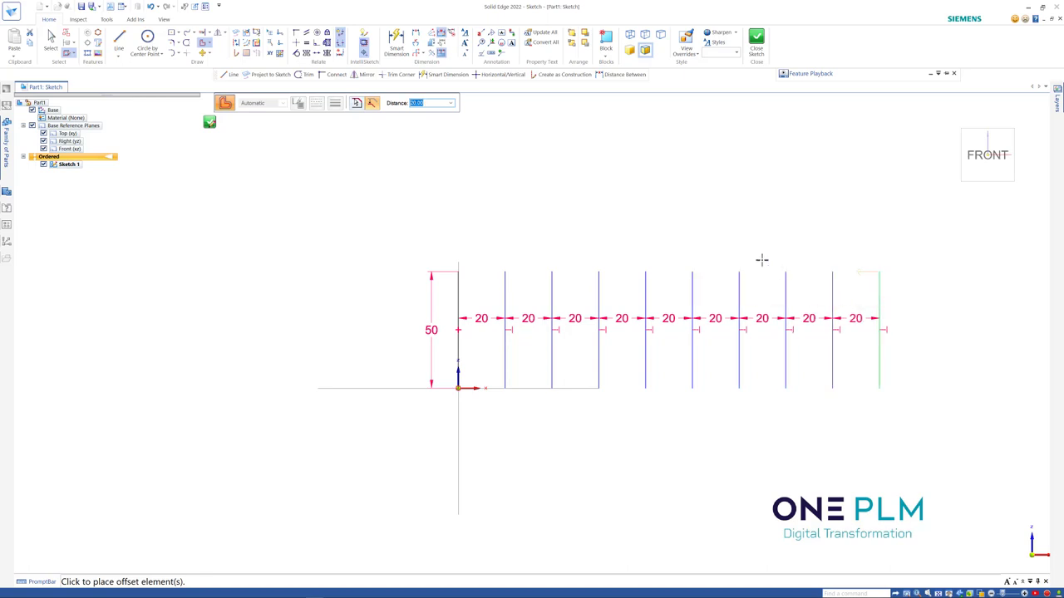
key("Escape")
scroll(591, 303, "down", 2)
scroll(694, 246, "up", 1)
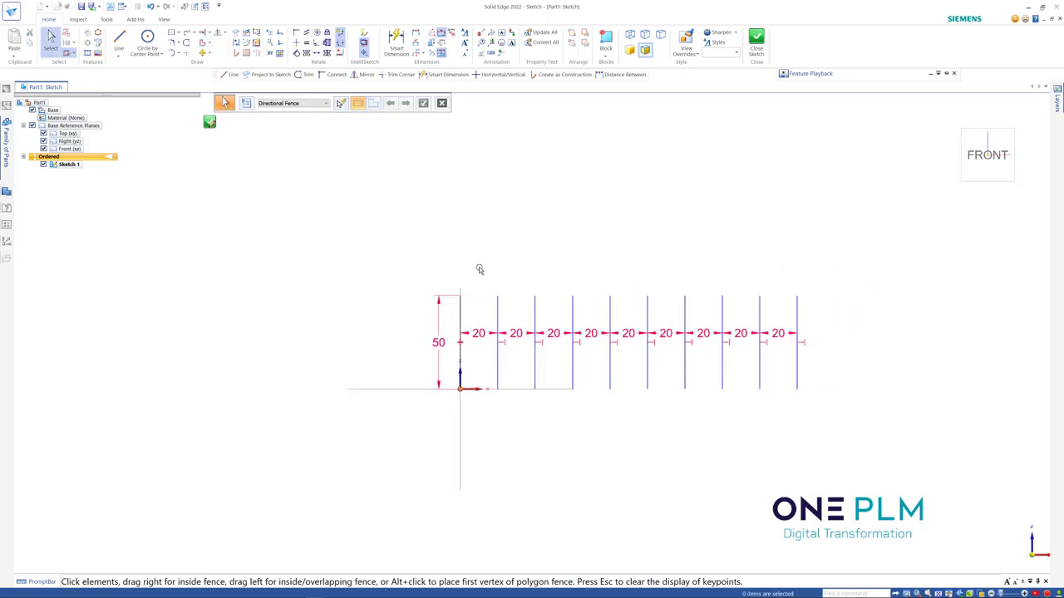
right_click(585, 252)
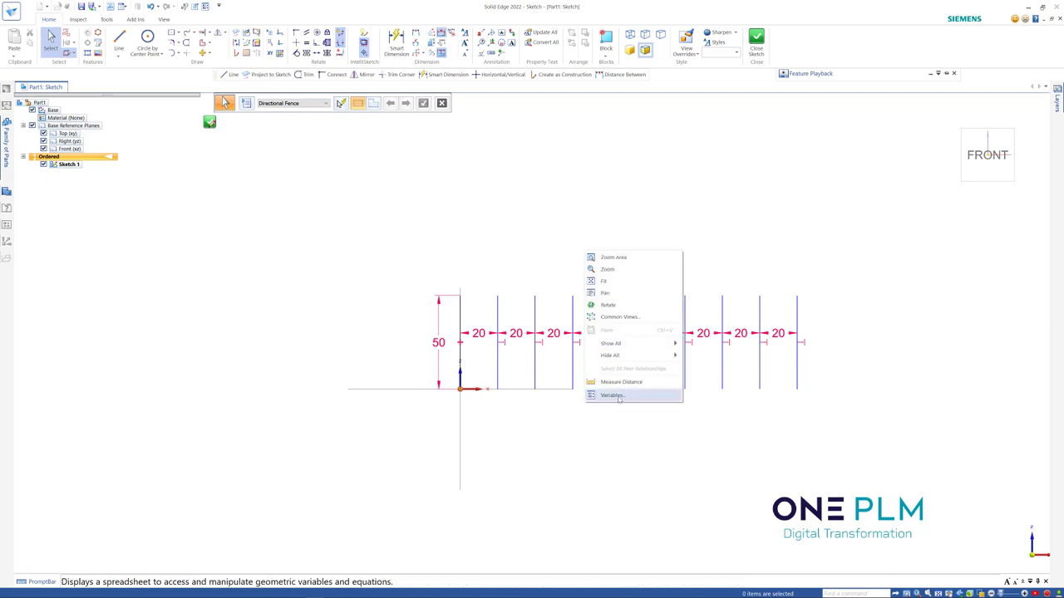
left_click(751, 261)
left_click(467, 334)
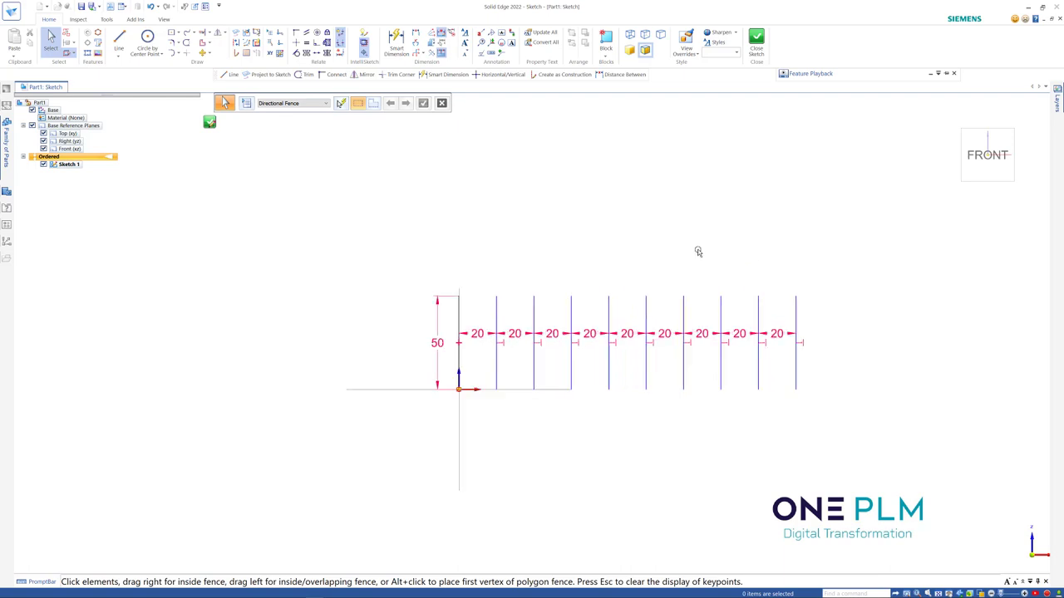
- Delete all nine offset lines, keeping only the original 50 mm line at the origin
left_click_drag(482, 276, 809, 410)
key("Delete")
scroll(579, 334, "down", 3)
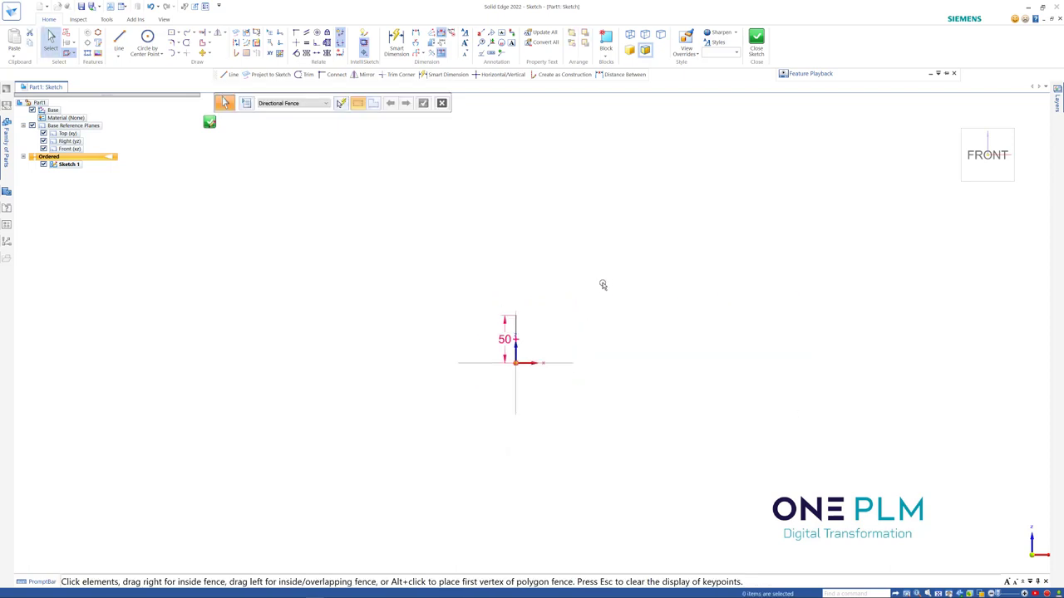
- With Move in copy mode and a 50 mm step, copy the line from its upper endpoint to 50 mm right and up, and 100 mm right
scroll(604, 285, "up", 1)
scroll(551, 330, "down", 3)
scroll(592, 286, "up", 3)
scroll(573, 299, "down", 2)
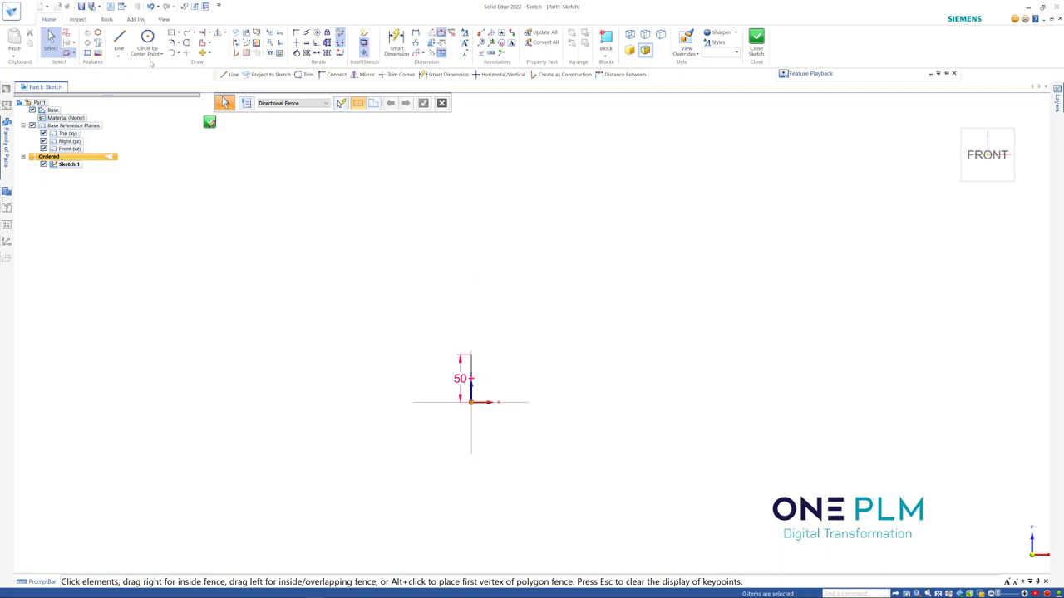
left_click(202, 52)
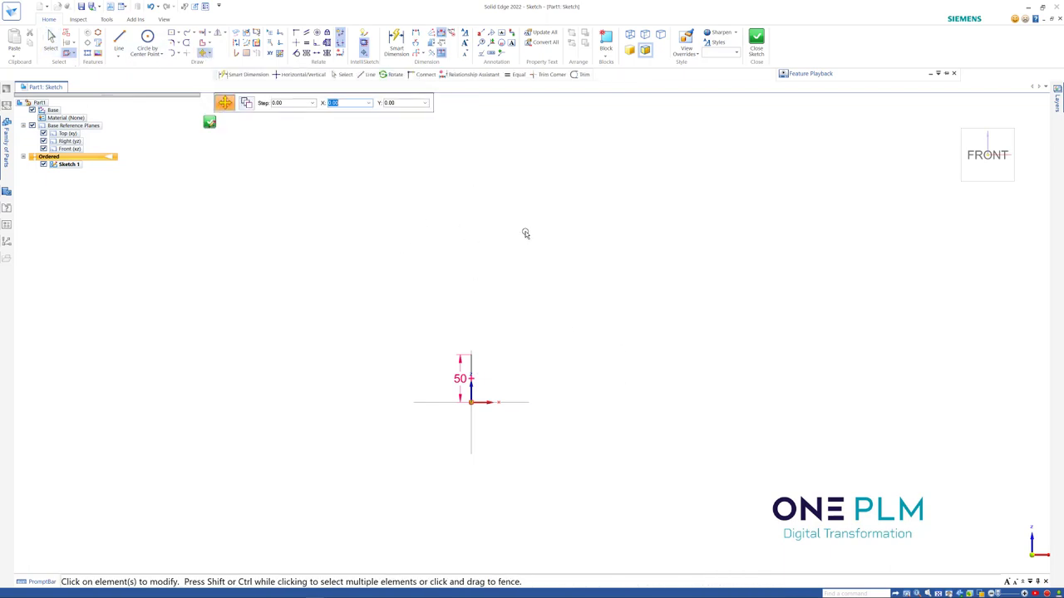
left_click(247, 105)
key("Return")
scroll(470, 361, "up", 2)
left_click(471, 365)
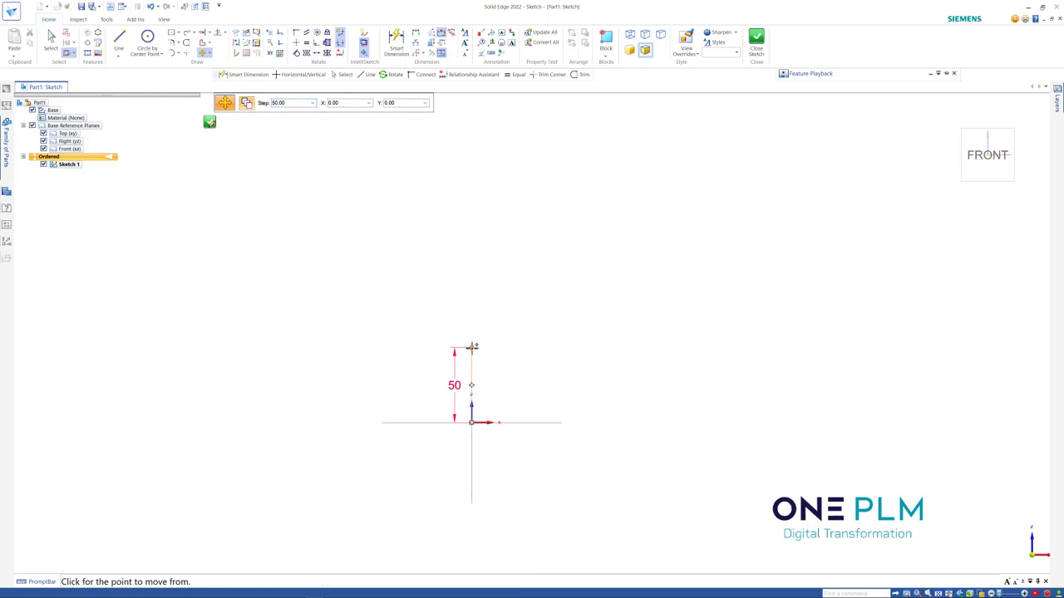
left_click(472, 348)
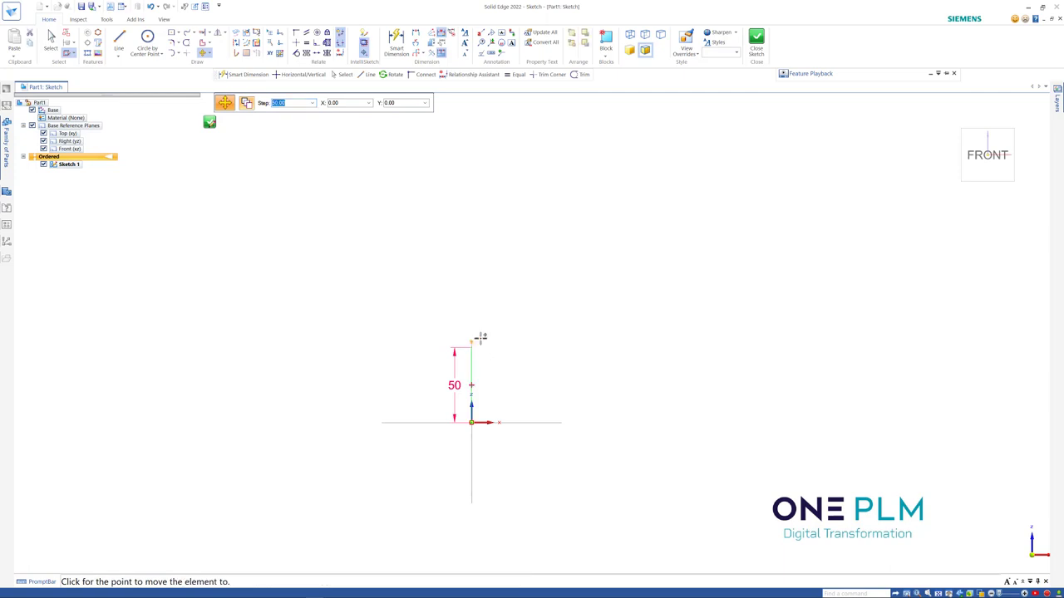
left_click(544, 284)
left_click(621, 382)
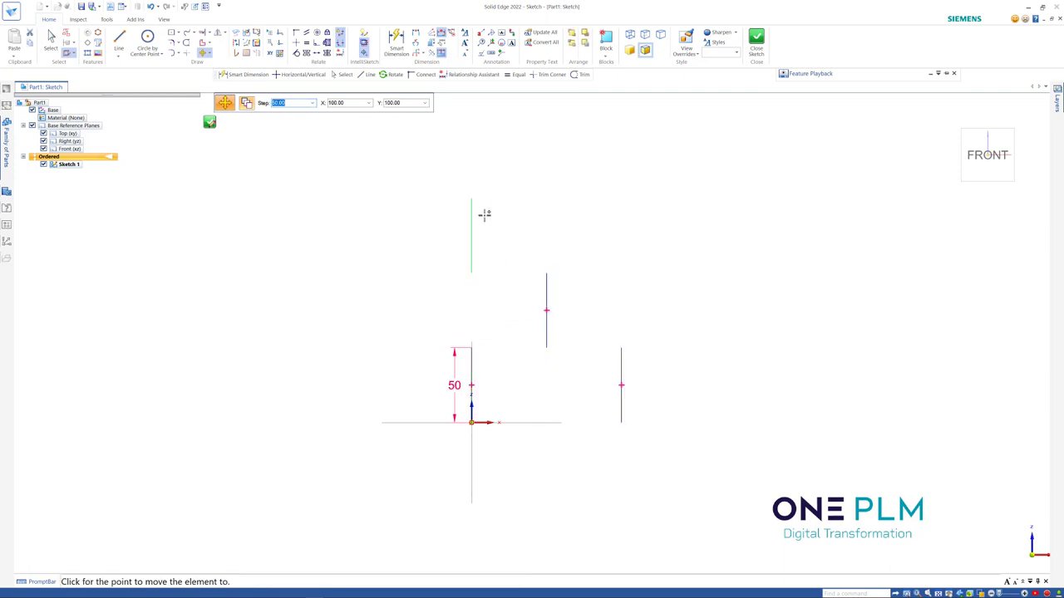
- Place five more copies: two at 100 mm up, above the original and 100 mm right, and three stacked 150 mm right
left_click(484, 214)
left_click(624, 221)
left_click(710, 323)
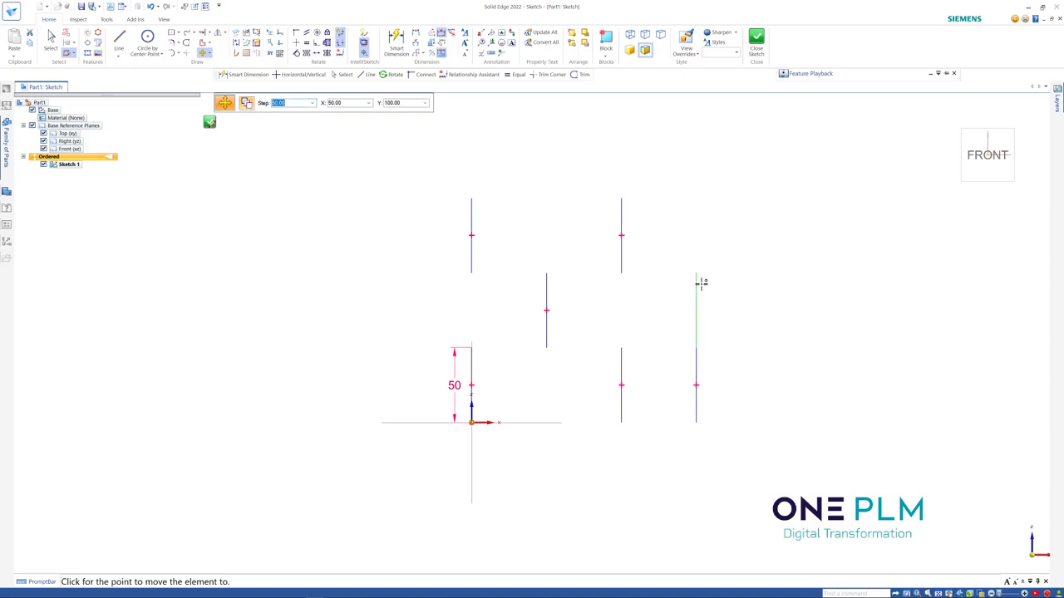
left_click(700, 281)
left_click(731, 231)
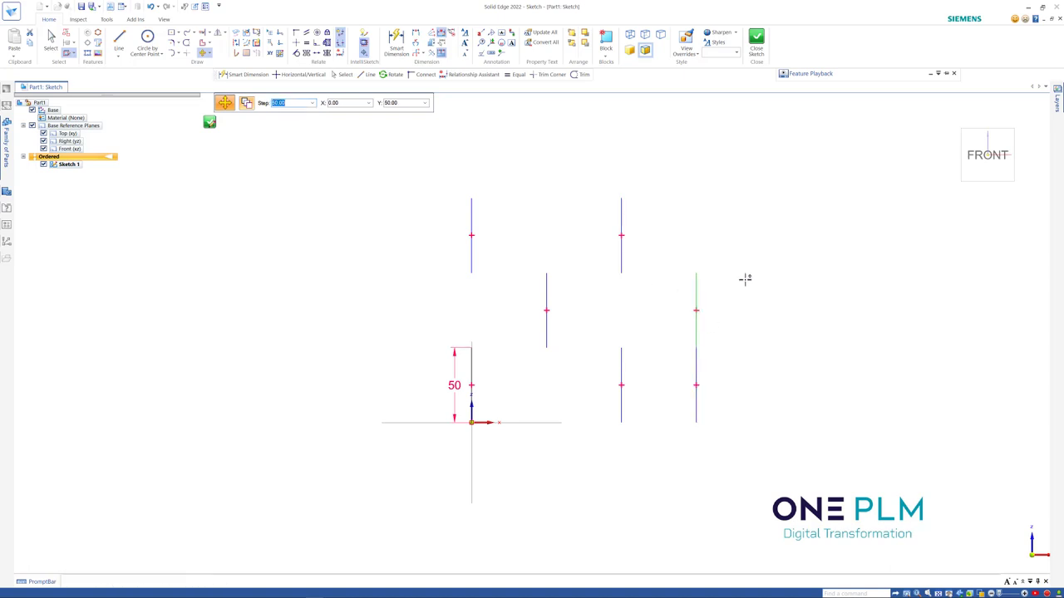
- Place copies 200 mm right at 50 and 150 mm up, 250 mm right at 0 and 100 mm up, and 50 mm right at 150 mm up
left_click(771, 316)
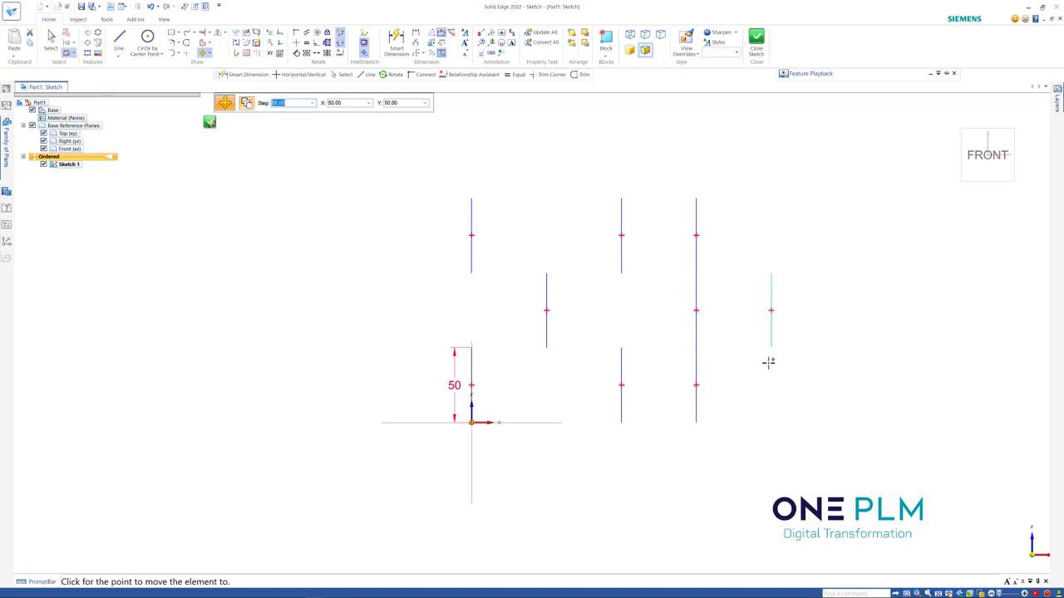
left_click(833, 376)
left_click(845, 231)
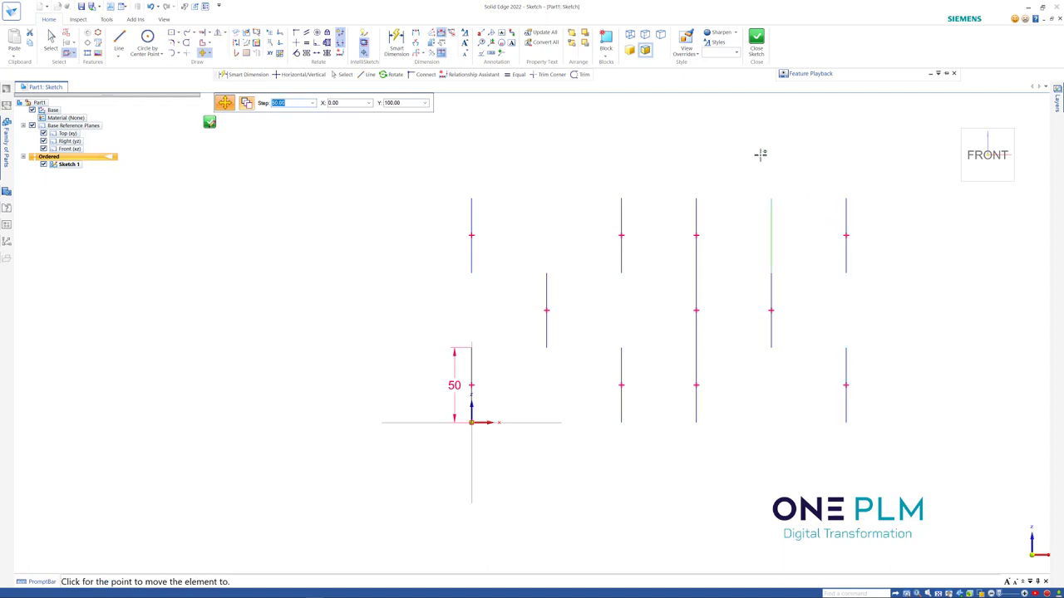
left_click(760, 142)
left_click(545, 135)
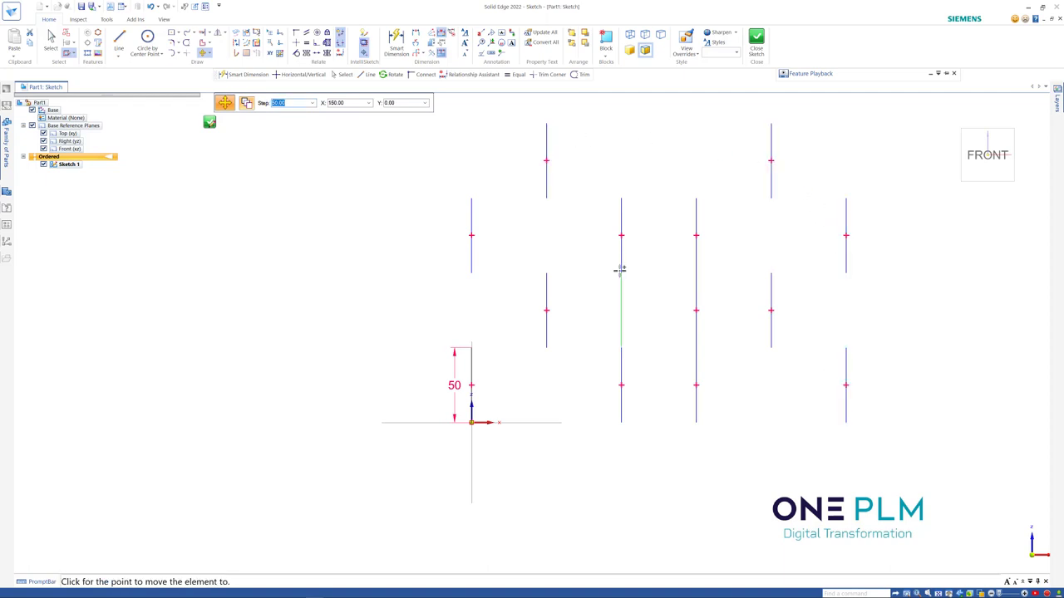
key("Escape")
- Delete the top and bottom lines of the three stacked copies 150 mm right of the original
left_click(696, 251)
key("Delete")
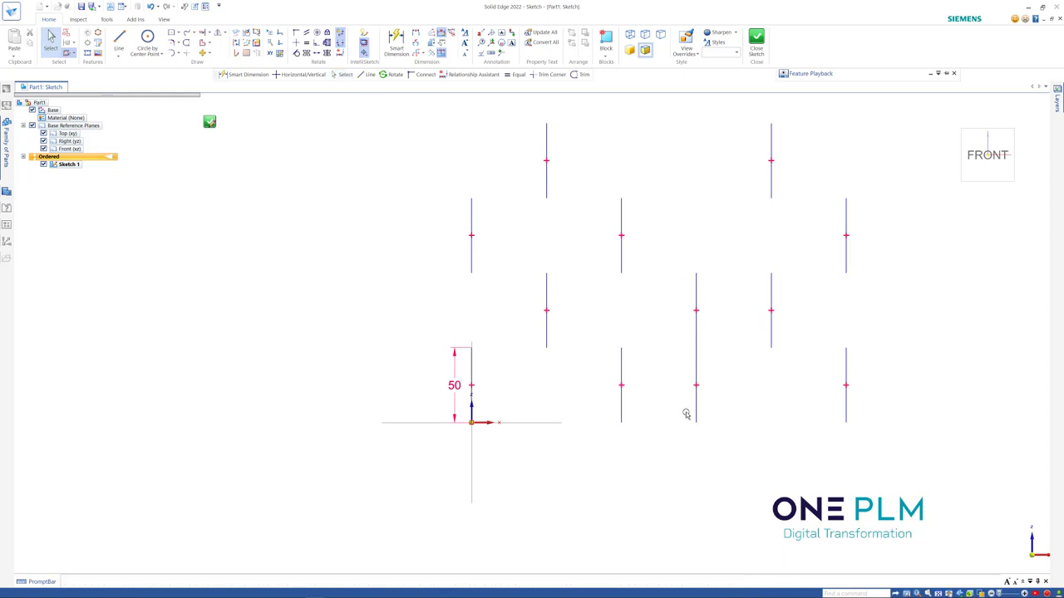
left_click(696, 376)
key("Delete")
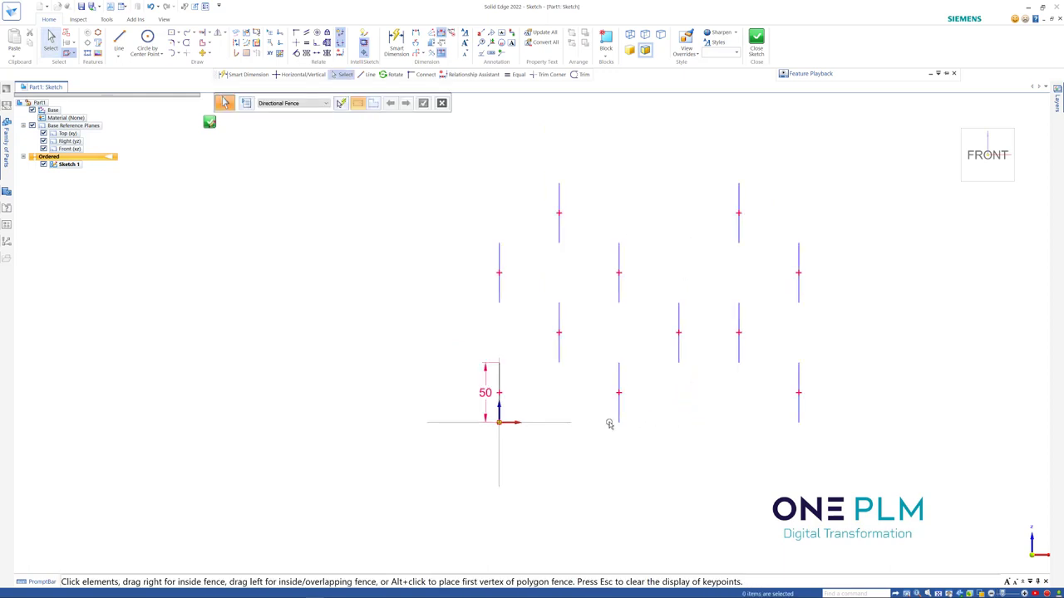
scroll(608, 423, "down", 3)
scroll(700, 361, "up", 2)
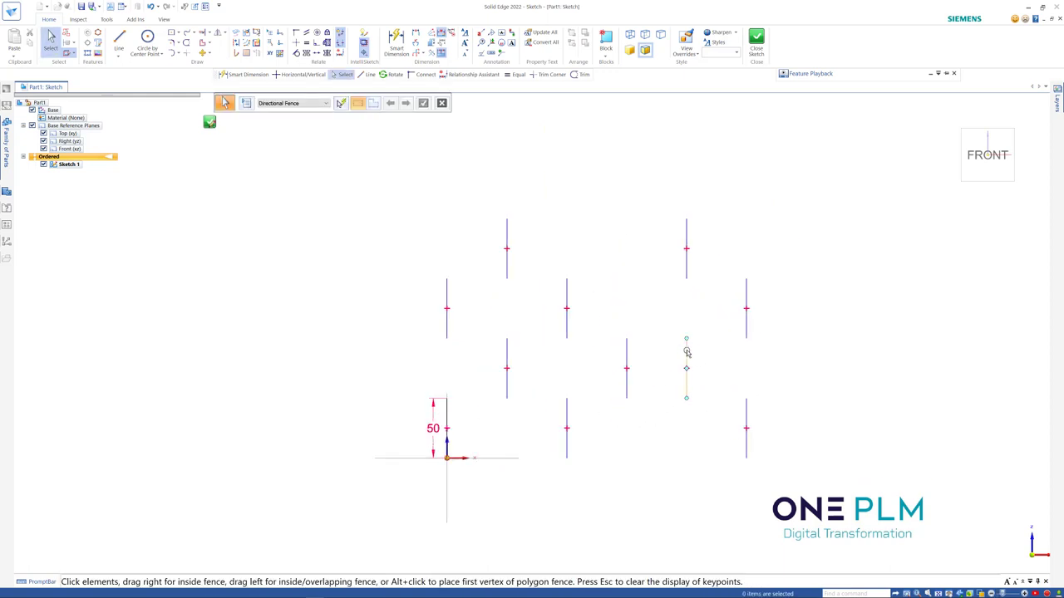
- Delete the four copies in the columns 200 mm and 250 mm right of the original line
left_click(687, 353)
key("Delete")
left_click(687, 263)
key("Delete")
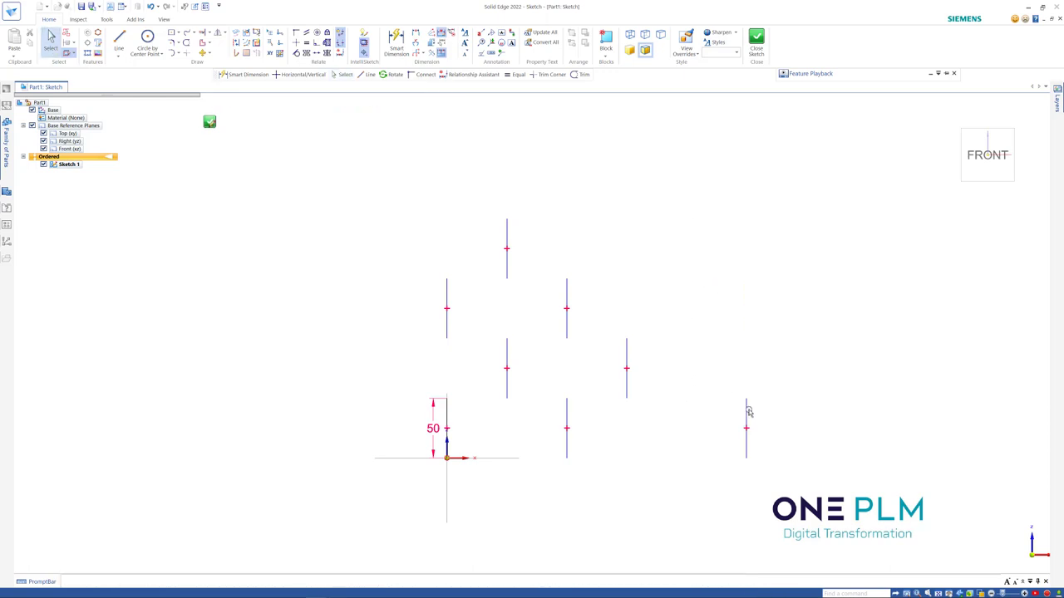
left_click(747, 409)
key("Delete")
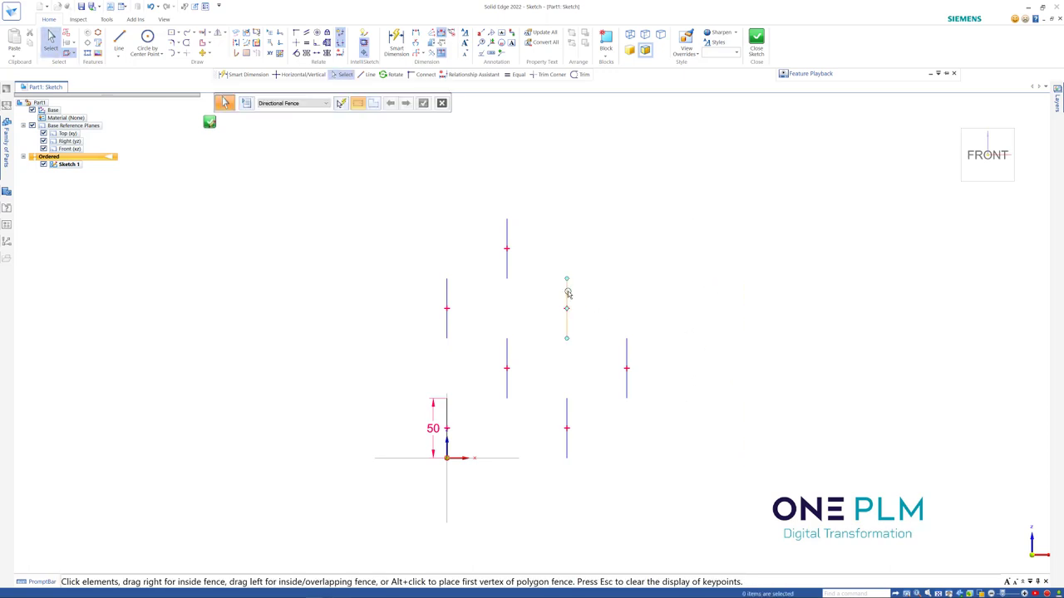
- Copy the line 100 mm right and up of the original by another 50 mm right and up, using a 50 mm step
left_click(567, 291)
left_click(202, 53)
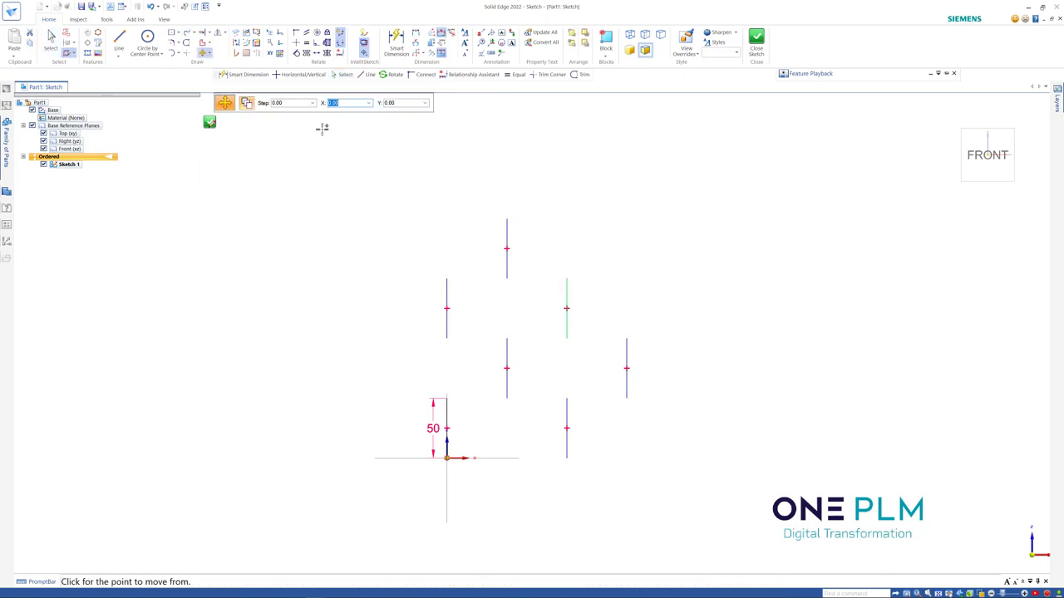
left_click(313, 103)
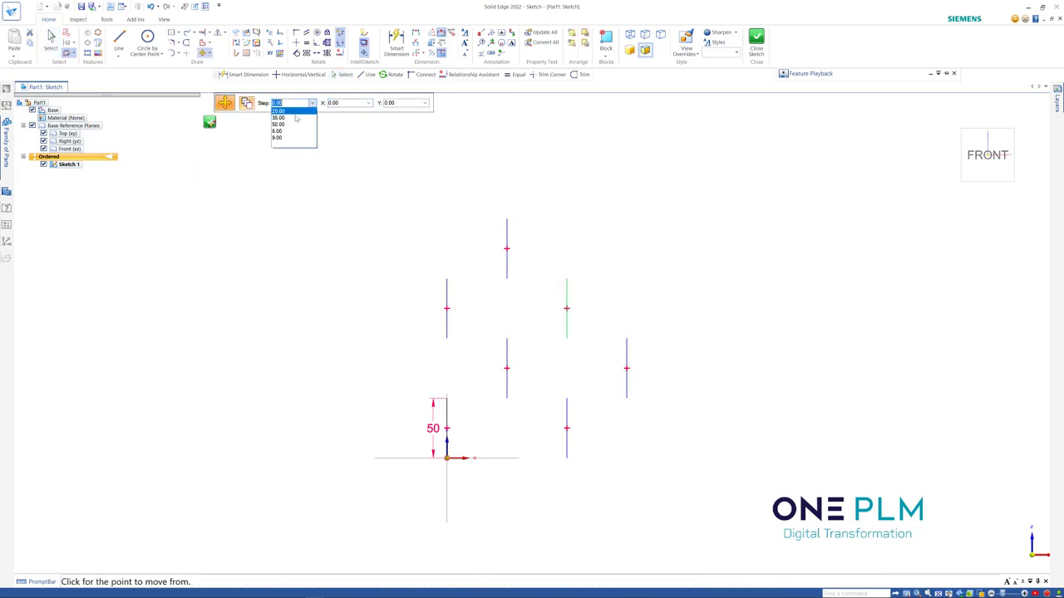
left_click(292, 123)
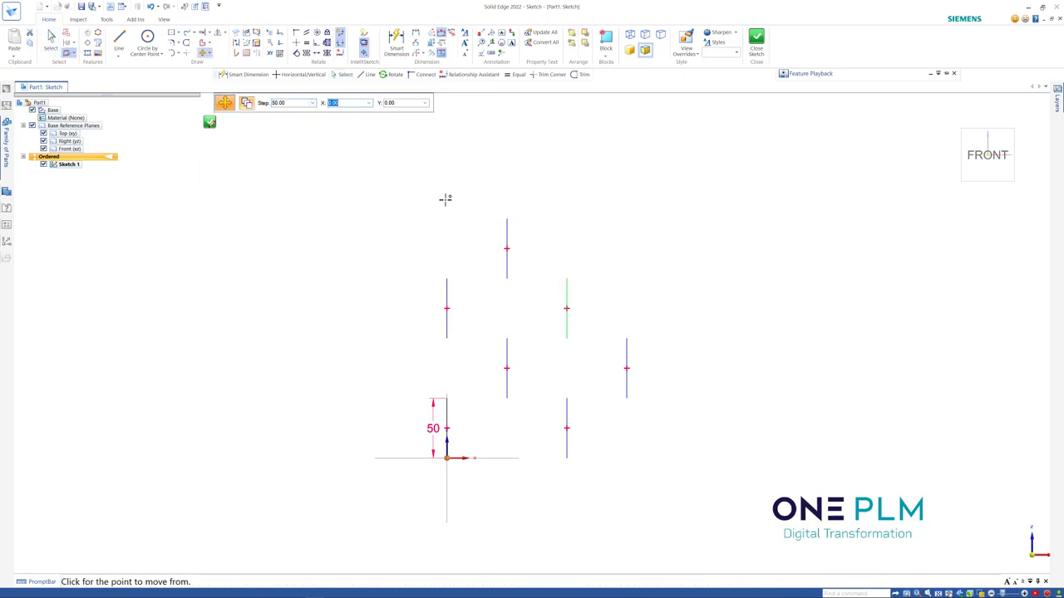
left_click(566, 279)
left_click(617, 241)
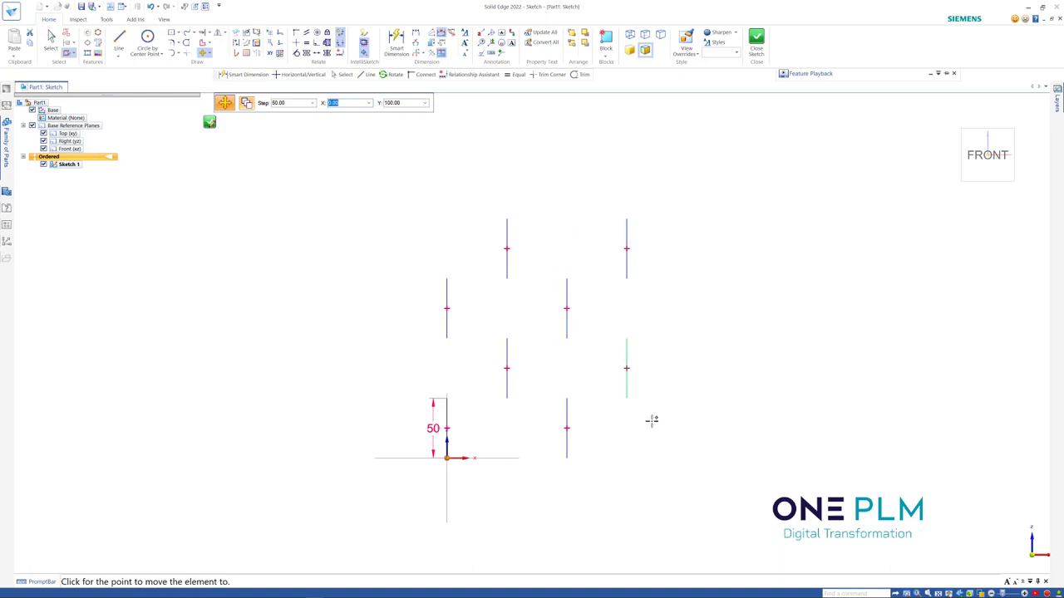
- Place three stacked copies 200 mm right of the original and a row 200 mm up at 0, 100 and 200 mm right
left_click(691, 385)
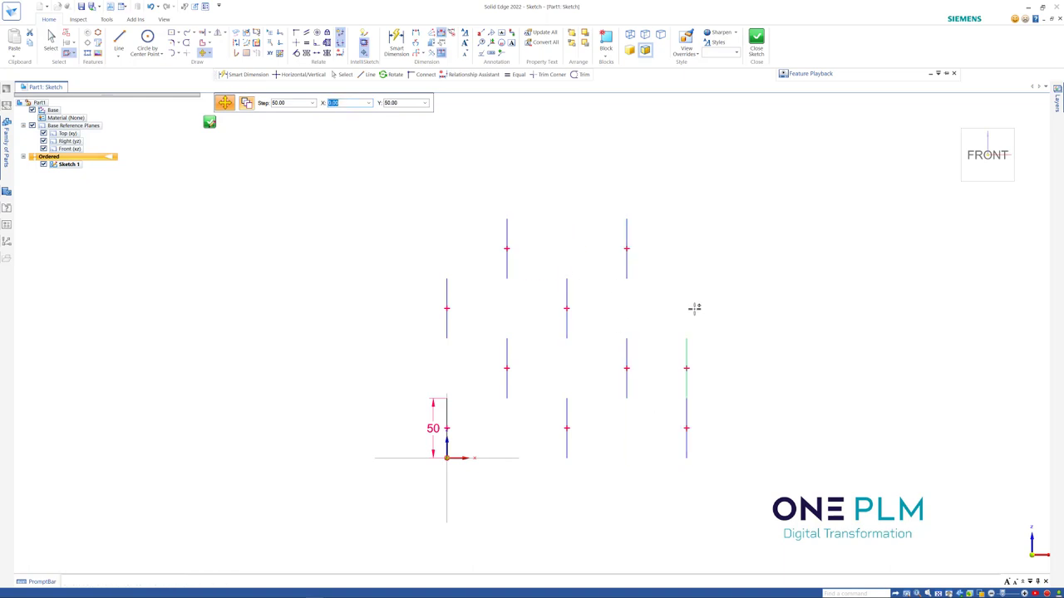
left_click(702, 305)
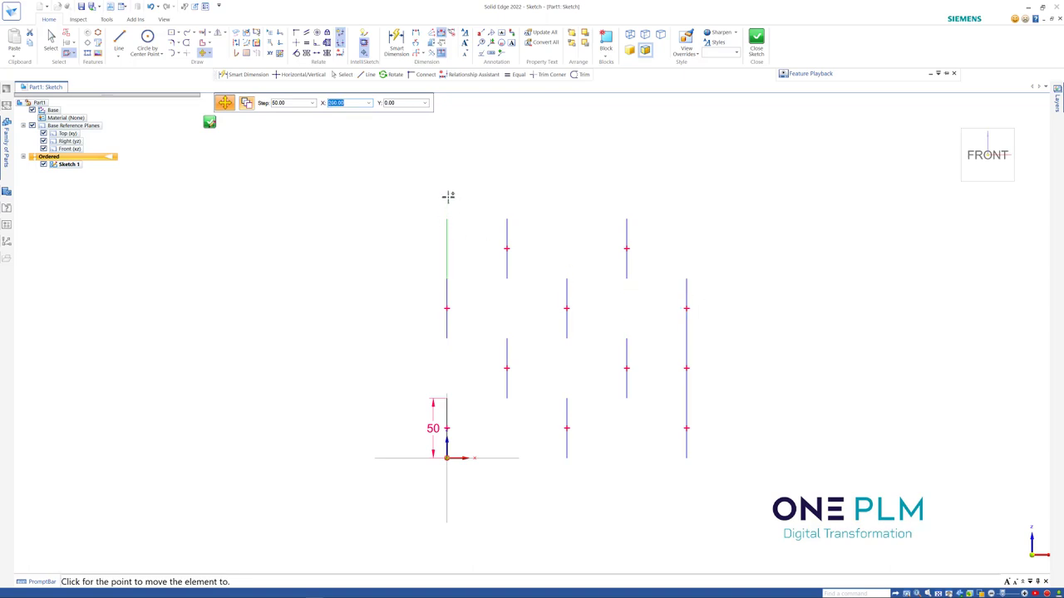
left_click(451, 168)
left_click(570, 174)
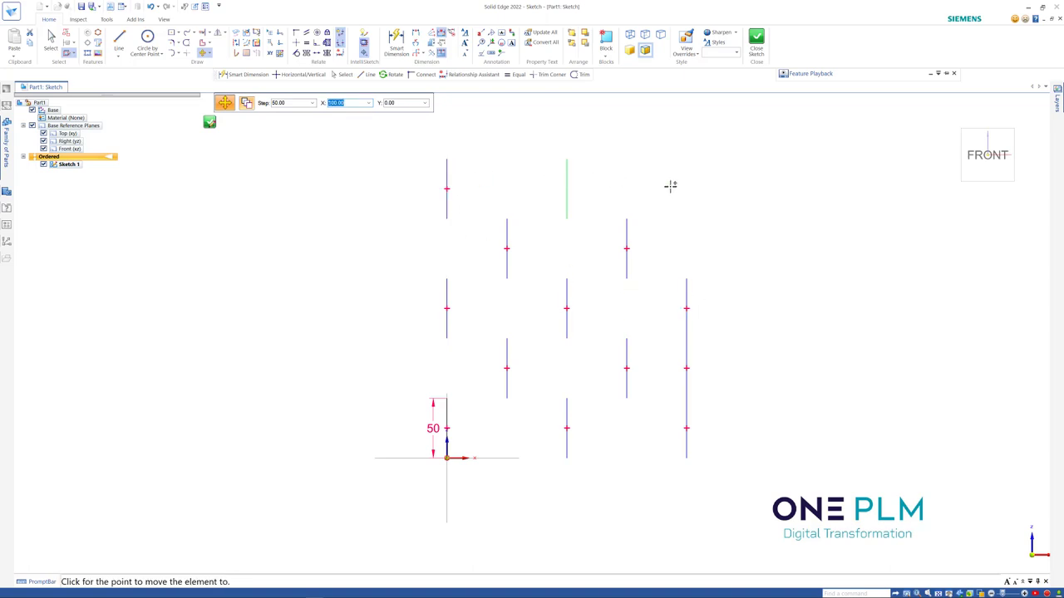
left_click(684, 186)
- Finish copying and delete the middle line of the three stacked copies in the rightmost column to complete the staggered pattern
key("Escape")
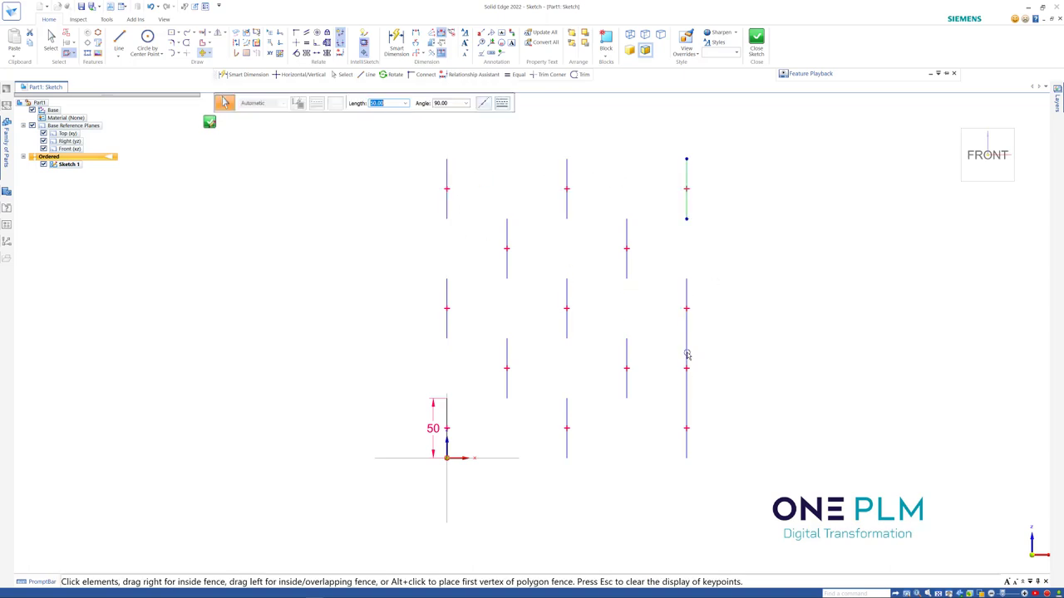
scroll(689, 386, "down", 1)
scroll(688, 386, "down", 1)
scroll(725, 341, "up", 1)
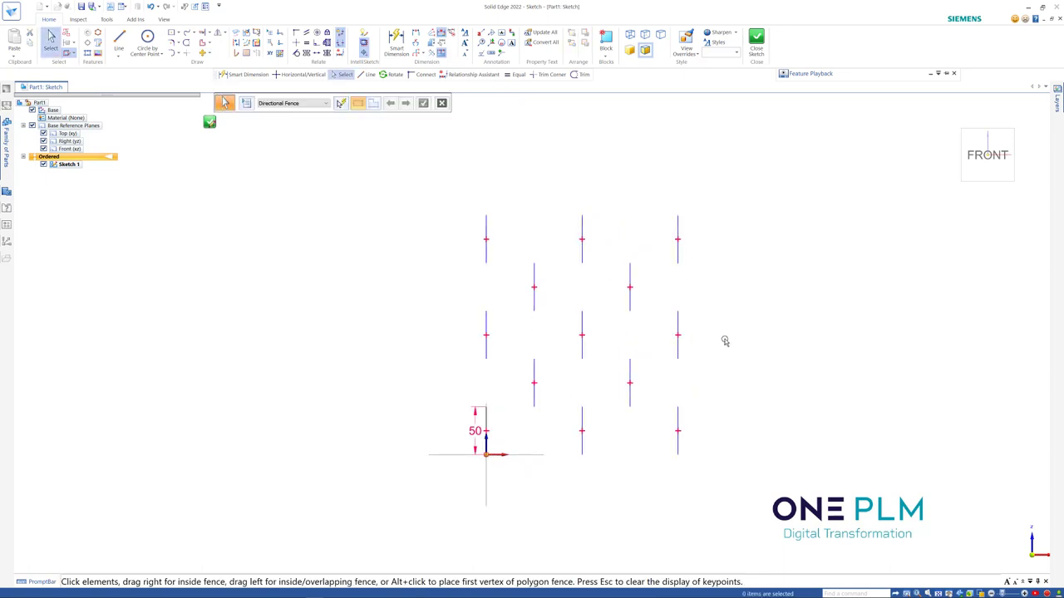
- Dimension all lines of the staggered pattern with Relationship Assistant, using the original line and the horizontal axis as dimension origins
scroll(733, 316, "up", 1)
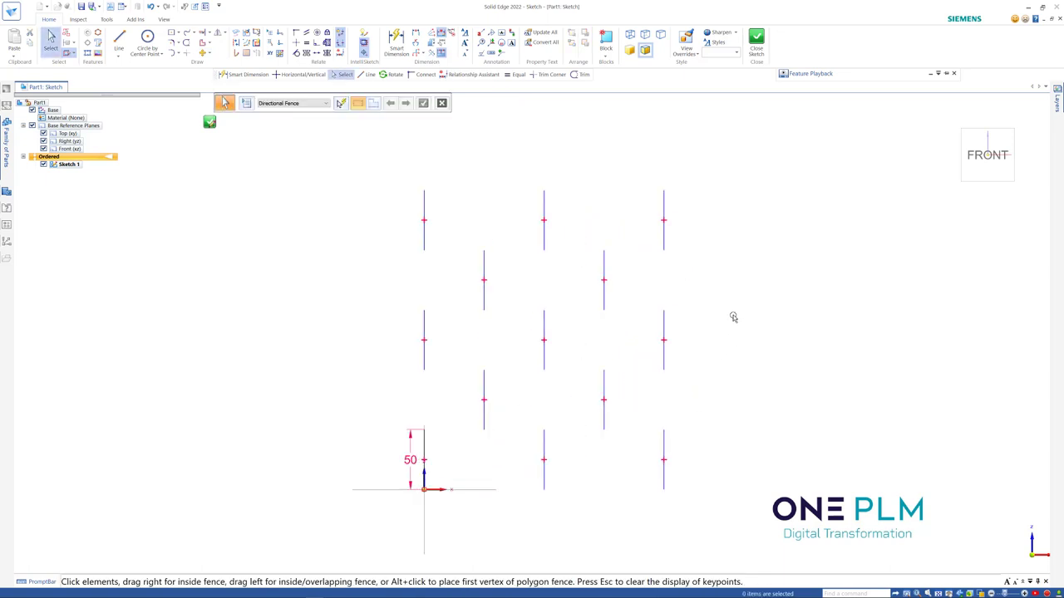
scroll(734, 318, "down", 1)
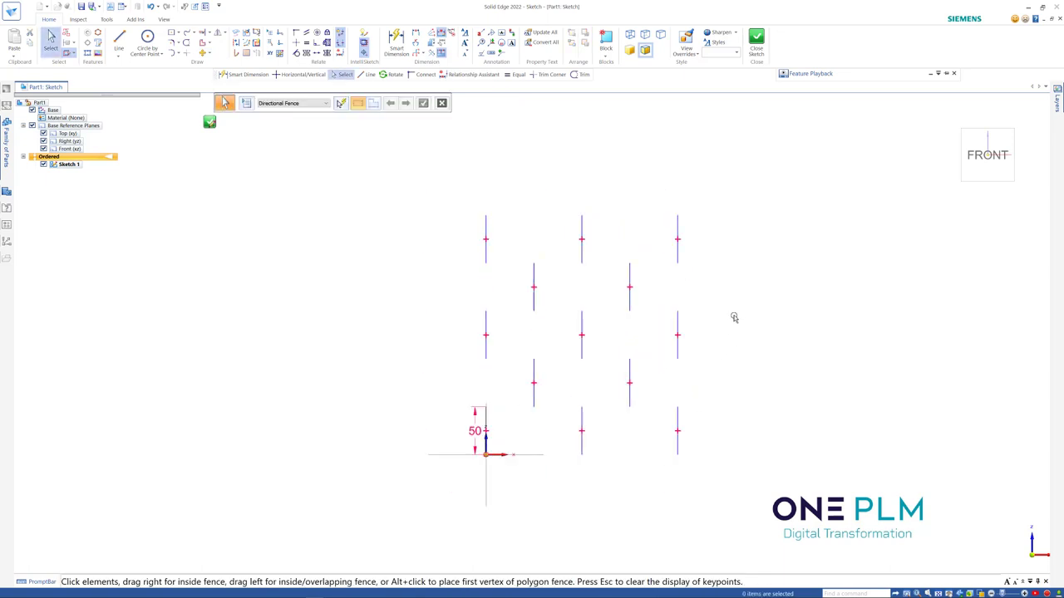
left_click(340, 52)
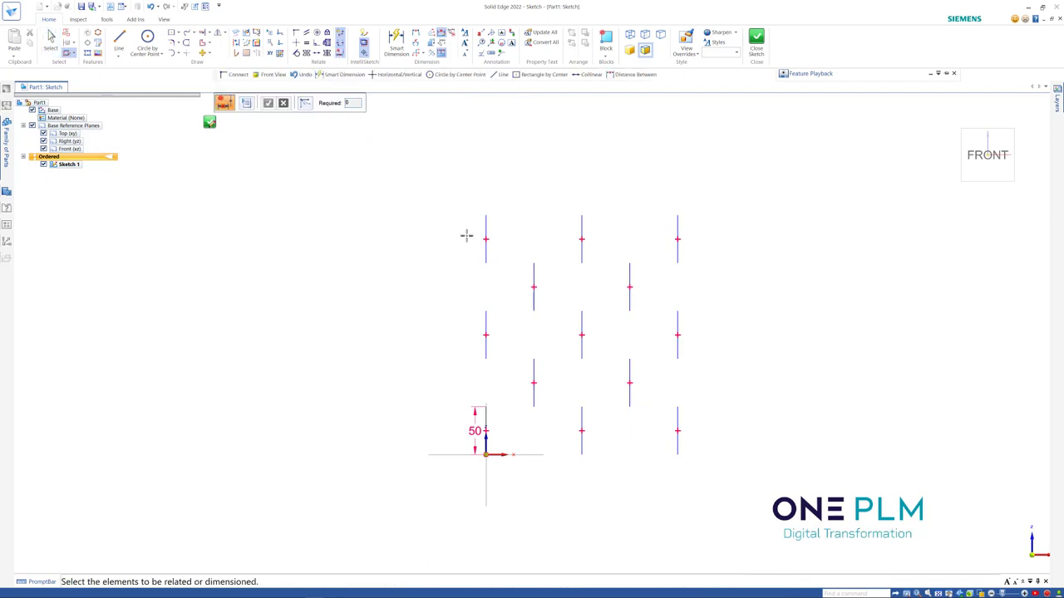
left_click_drag(450, 190, 753, 473)
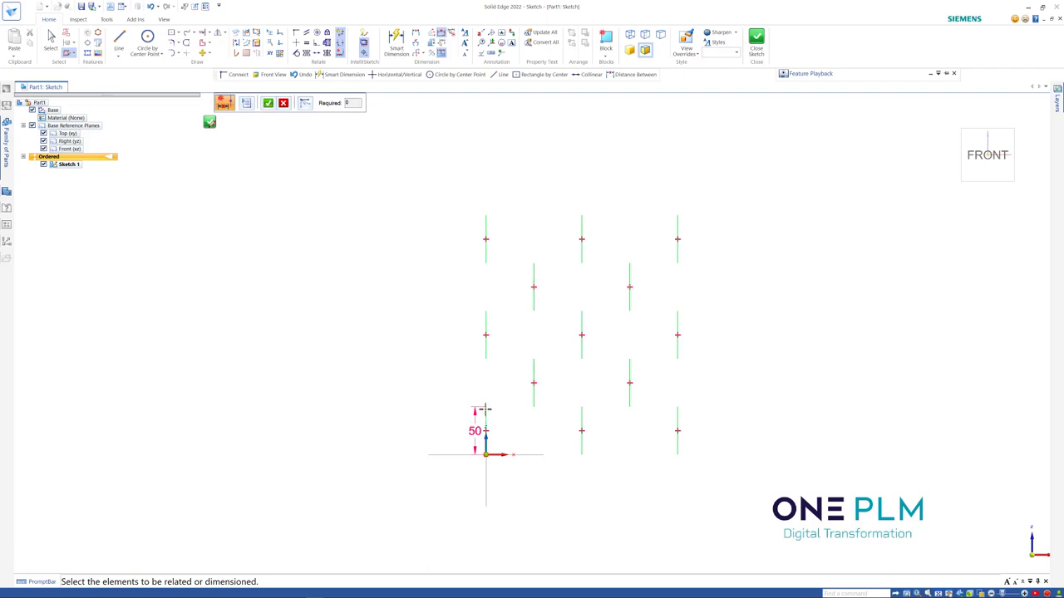
left_click(267, 103)
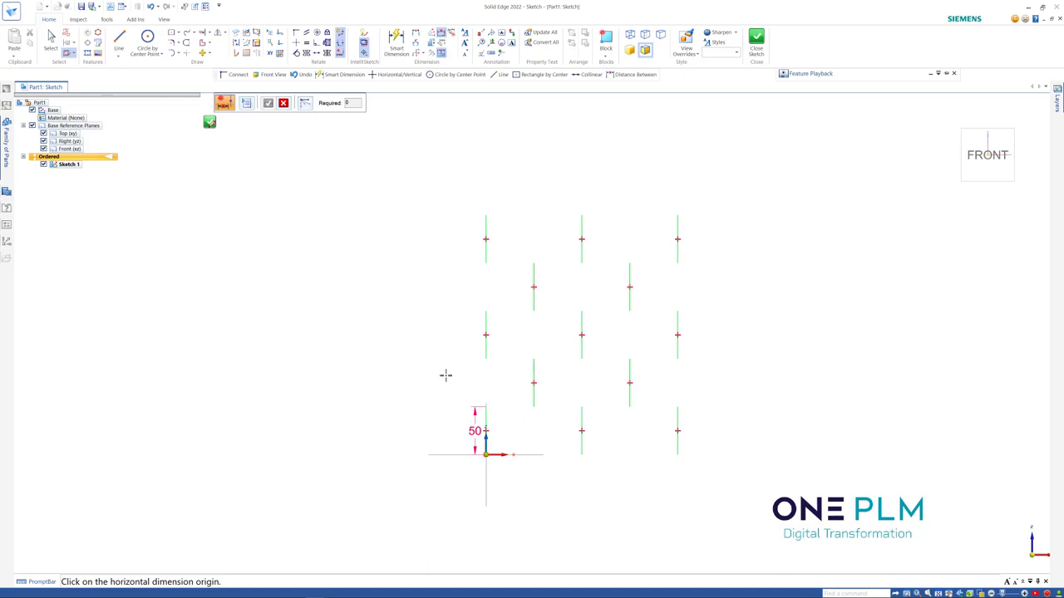
left_click(484, 414)
left_click(527, 453)
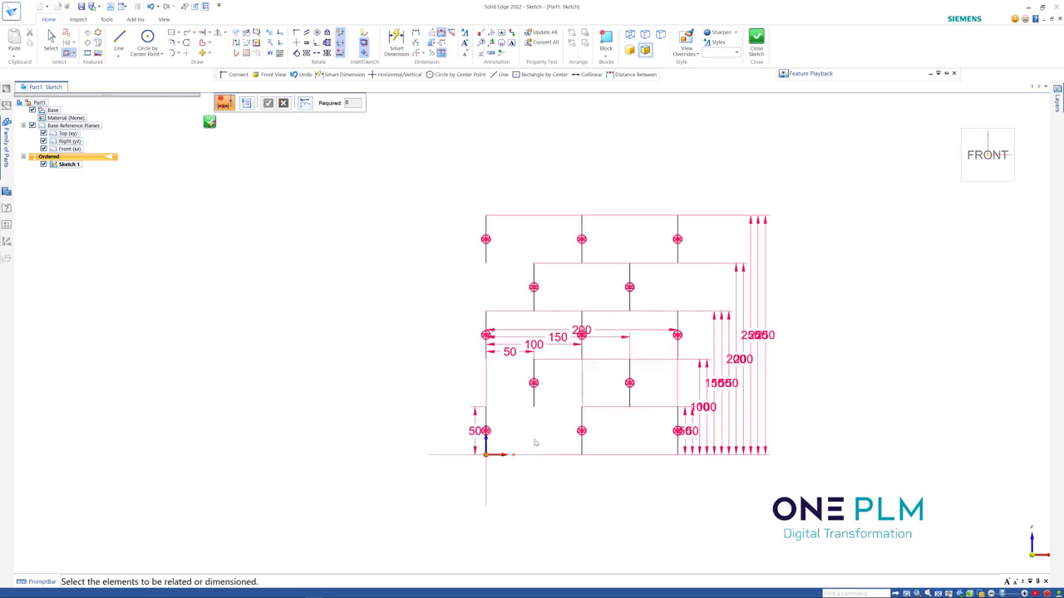
- Leave Relationship Assistant and examine the dimensions and relationships across the staggered line pattern
scroll(668, 399, "down", 2)
scroll(771, 364, "up", 3)
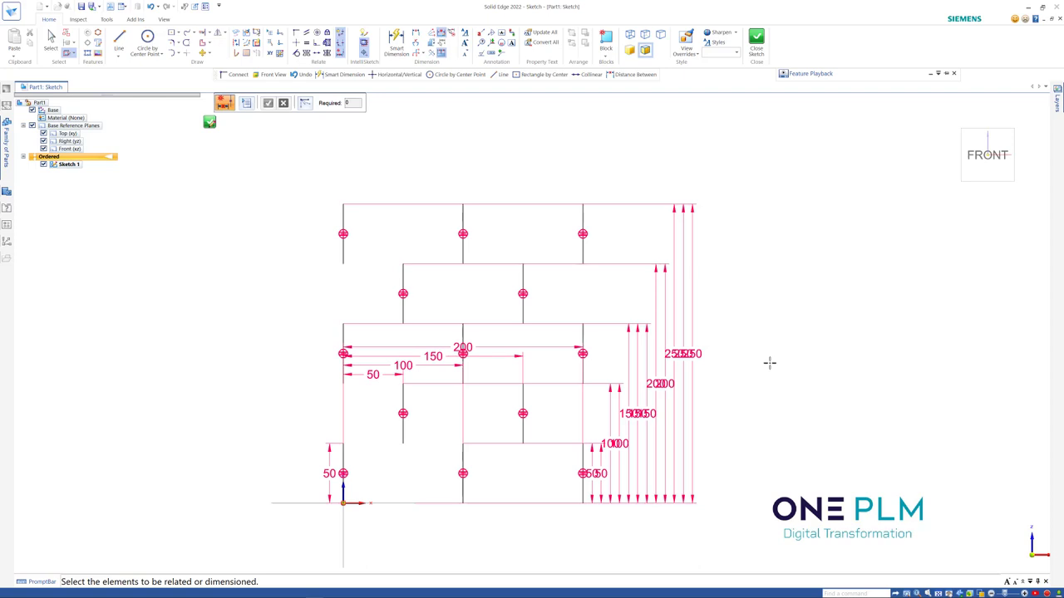
scroll(767, 362, "down", 2)
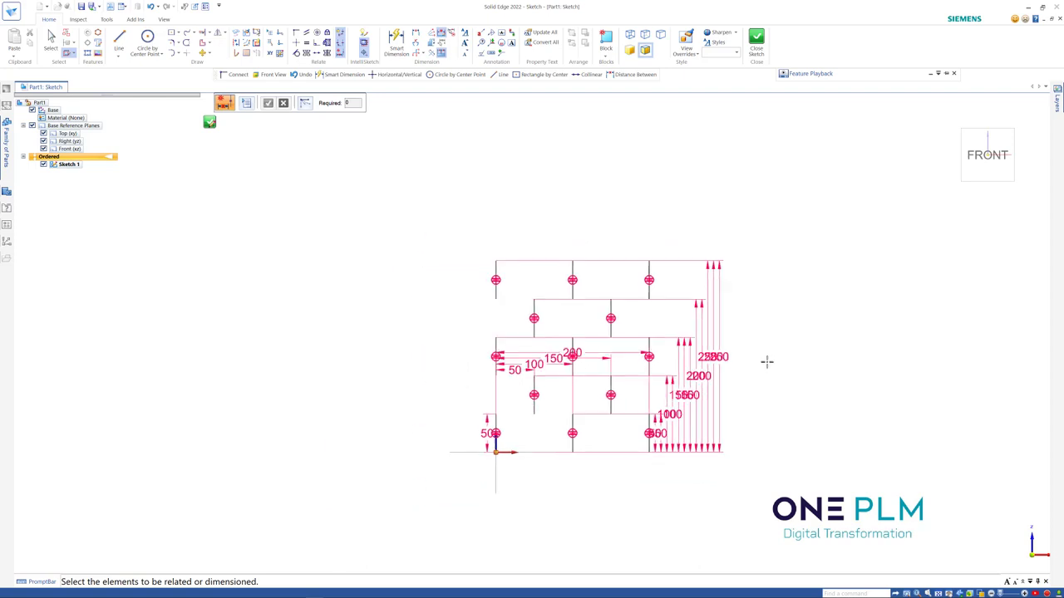
scroll(767, 362, "up", 2)
scroll(765, 359, "down", 2)
scroll(762, 358, "up", 2)
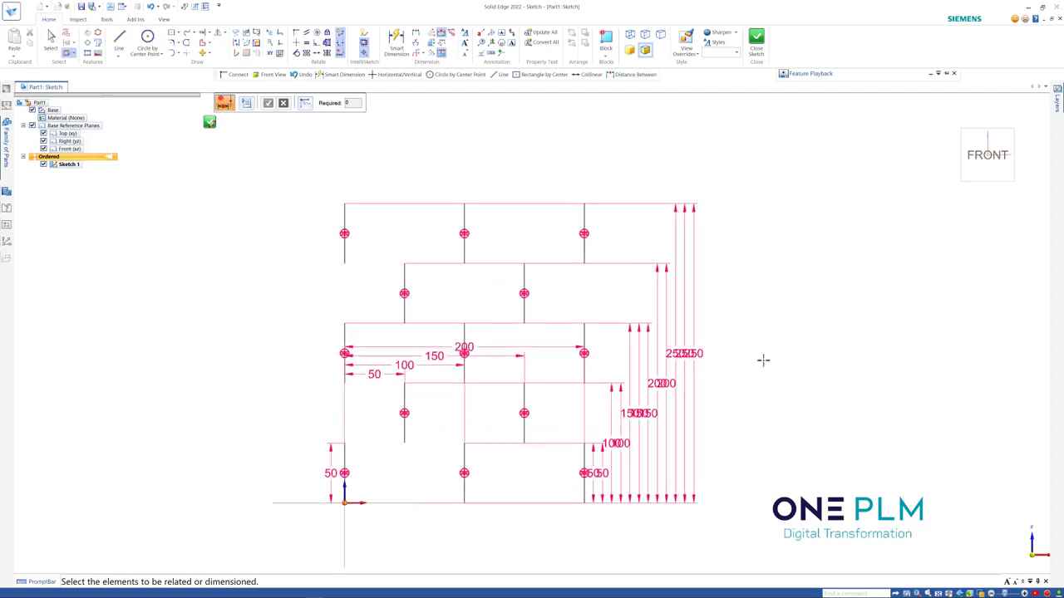
key("Escape")
scroll(754, 349, "down", 1)
scroll(755, 350, "up", 1)
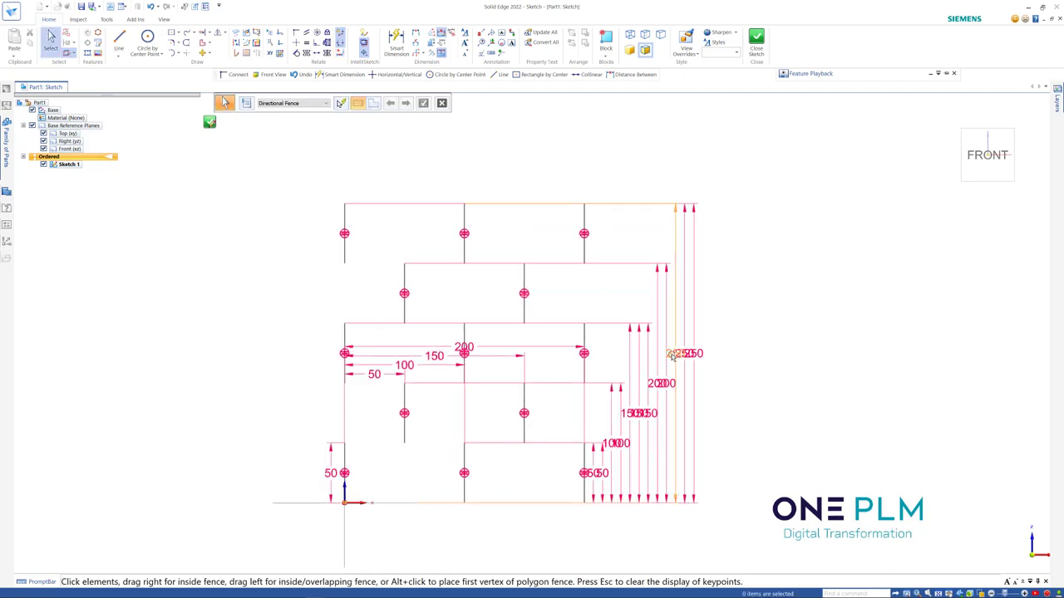
scroll(542, 482, "down", 2)
scroll(486, 477, "up", 2)
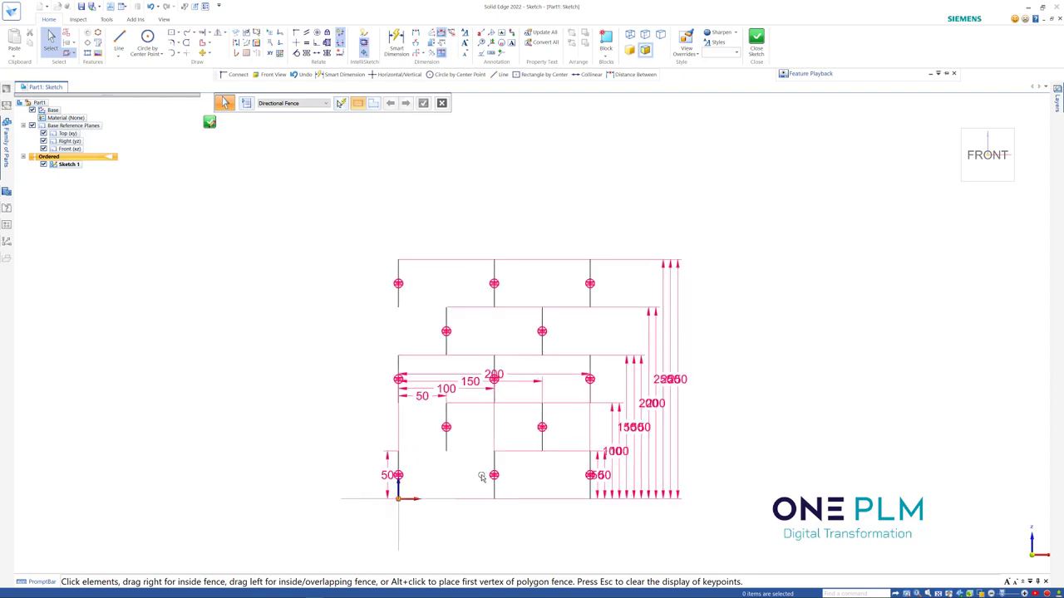
scroll(808, 307, "down", 1)
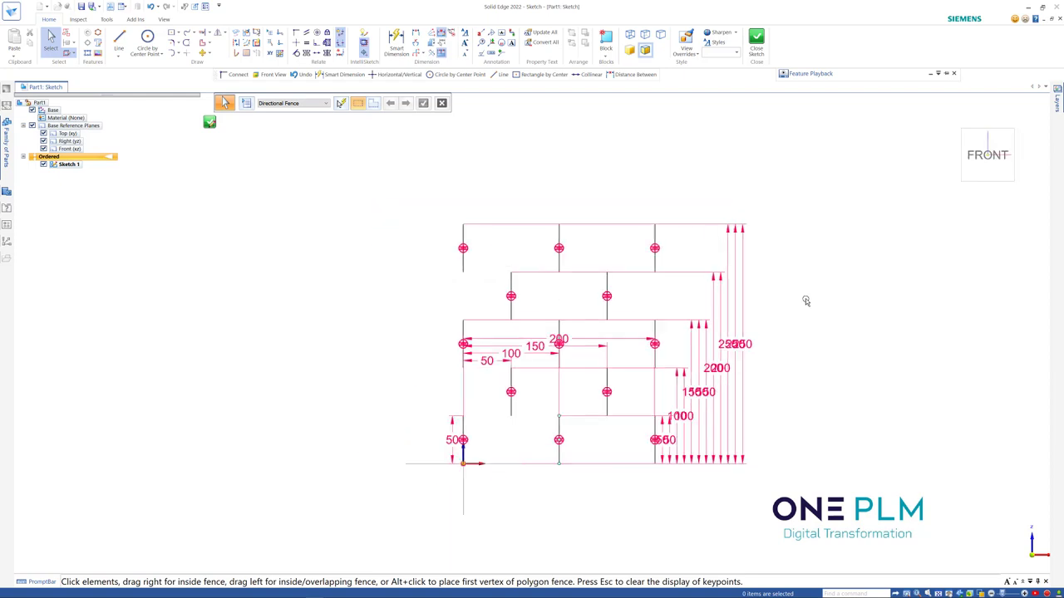
scroll(805, 302, "up", 1)
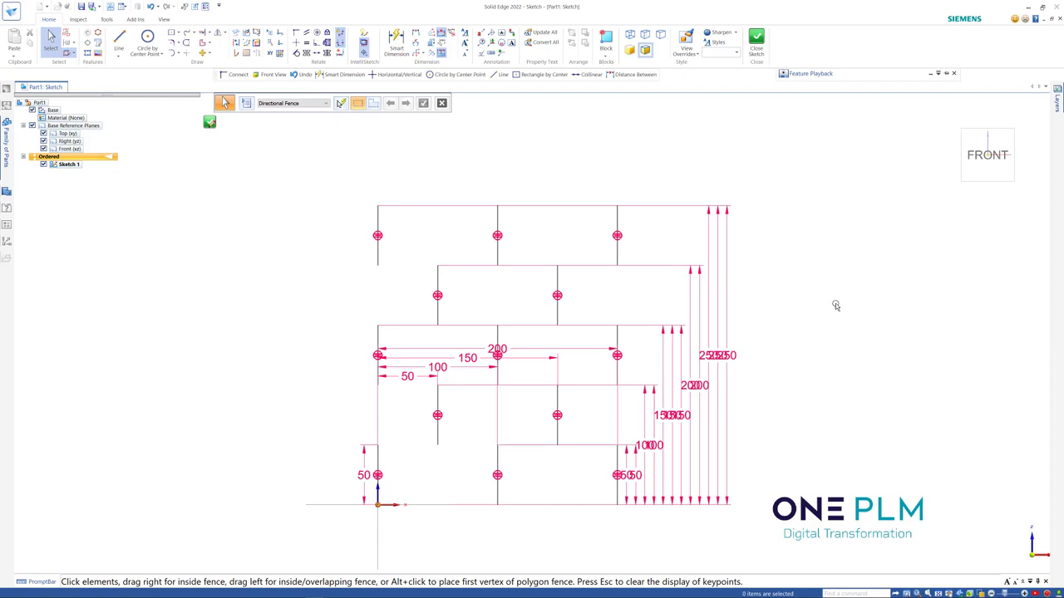
- Create a new layer named Hidden
left_click(930, 73)
mouse_move(1057, 101)
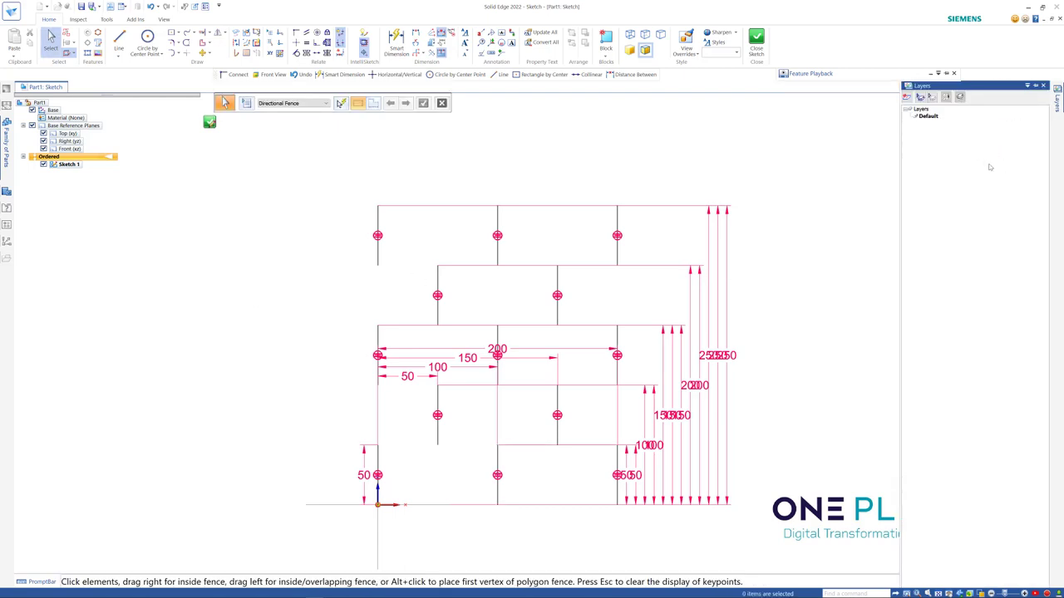
right_click(906, 97)
left_click(928, 133)
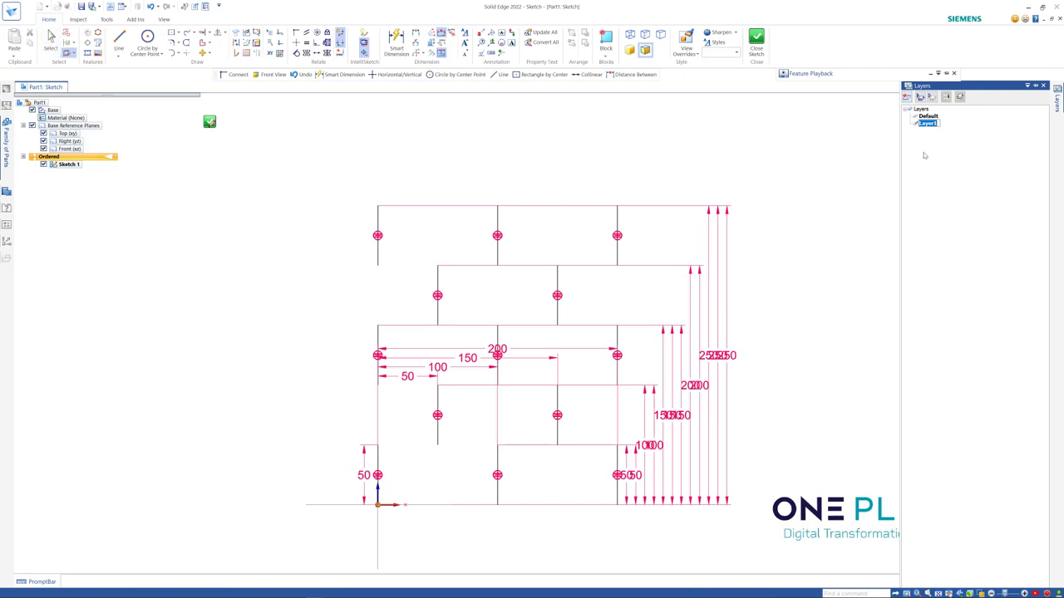
type("Hidden")
key("Return")
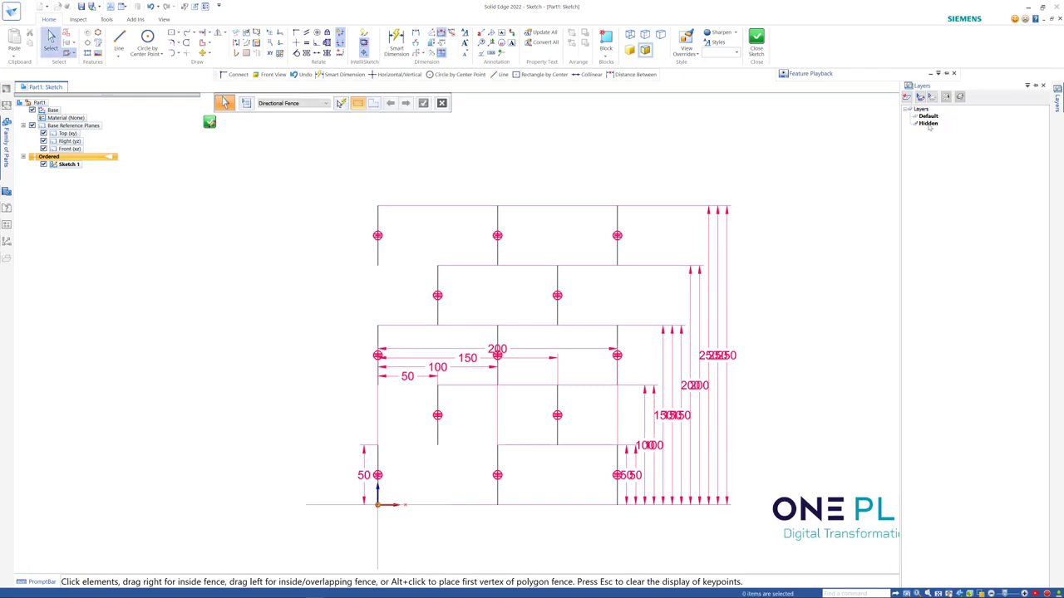
- Make the Default layer active and hide the Hidden layer
right_click(907, 98)
left_click(895, 195)
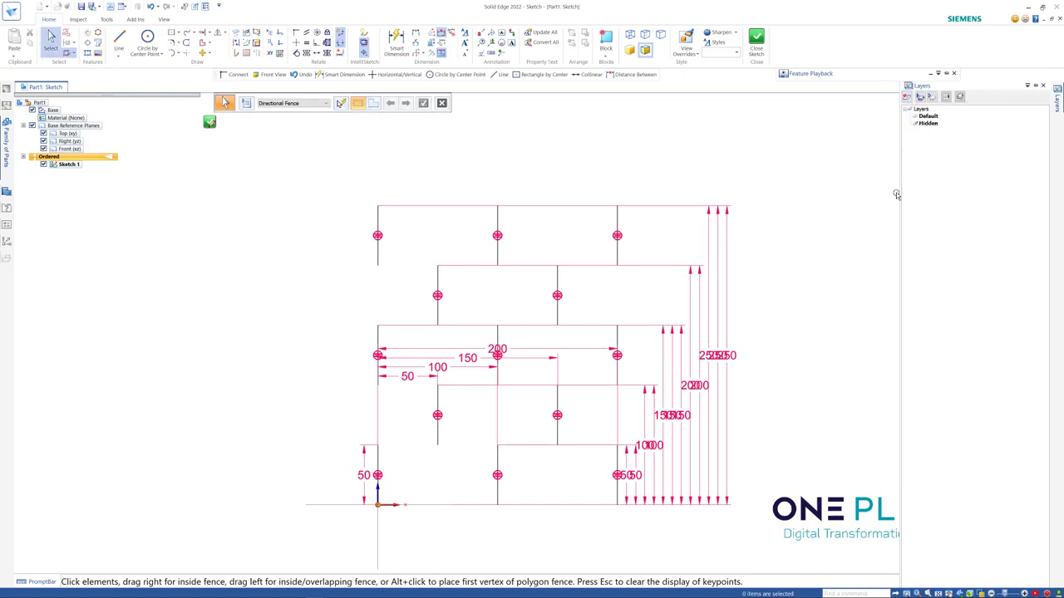
right_click(929, 123)
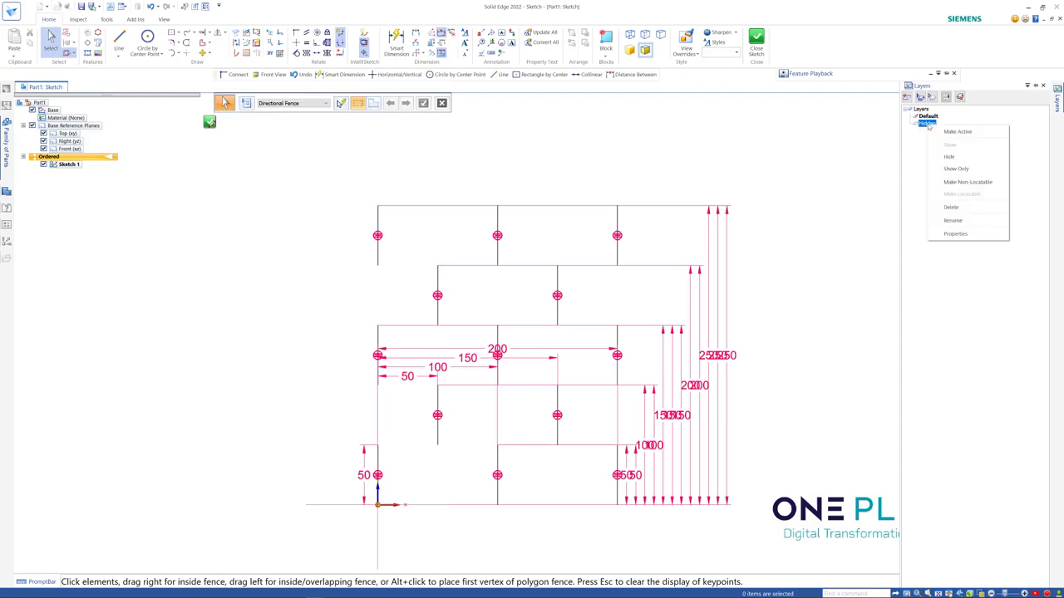
left_click(951, 156)
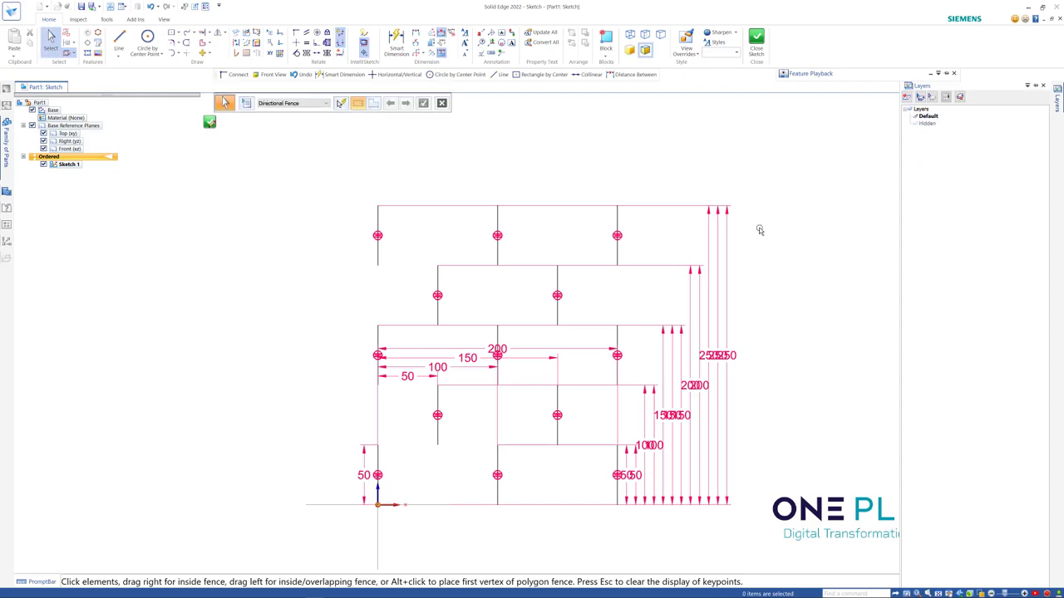
- Select all dimensions in the sketch with SmartSelect, picking one vertical dimension and matching by element type only
scroll(768, 231, "down", 3)
scroll(773, 233, "up", 3)
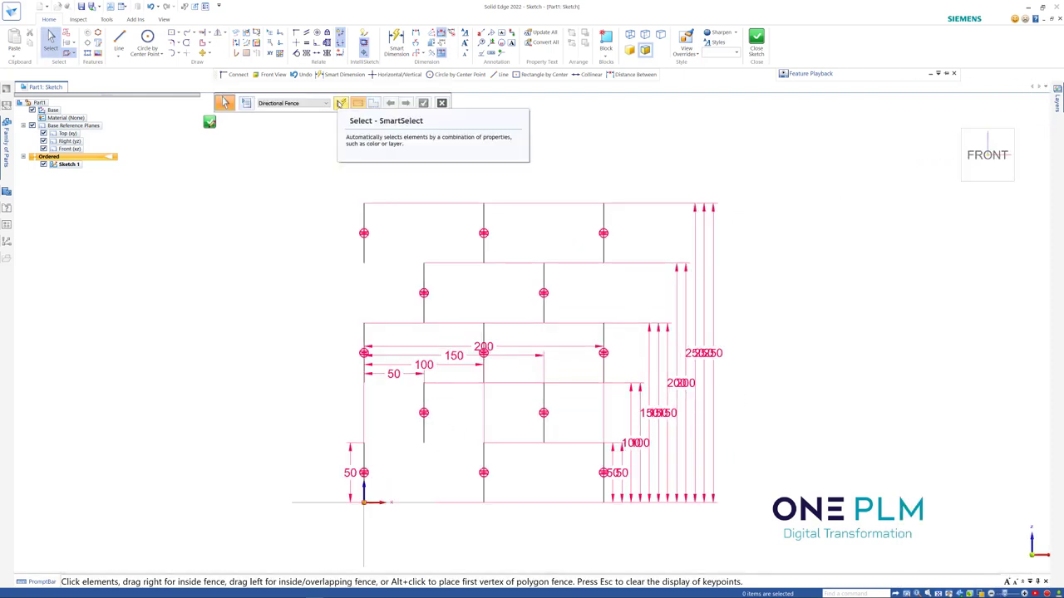
left_click(340, 103)
left_click(637, 209)
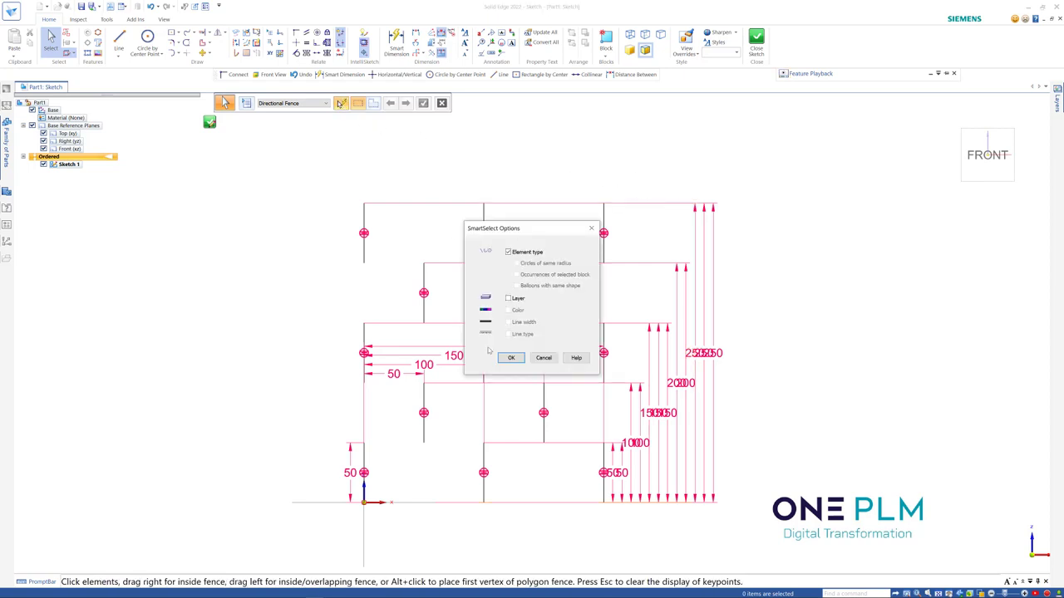
left_click(511, 357)
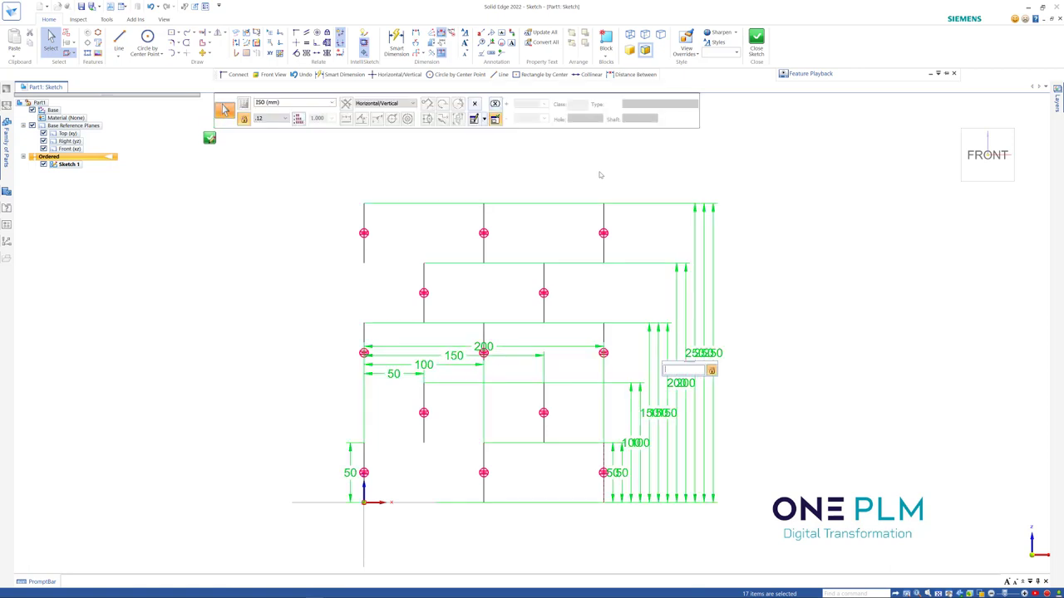
- Move the selected dimensions to the Hidden layer and clear the selection
left_click(1057, 103)
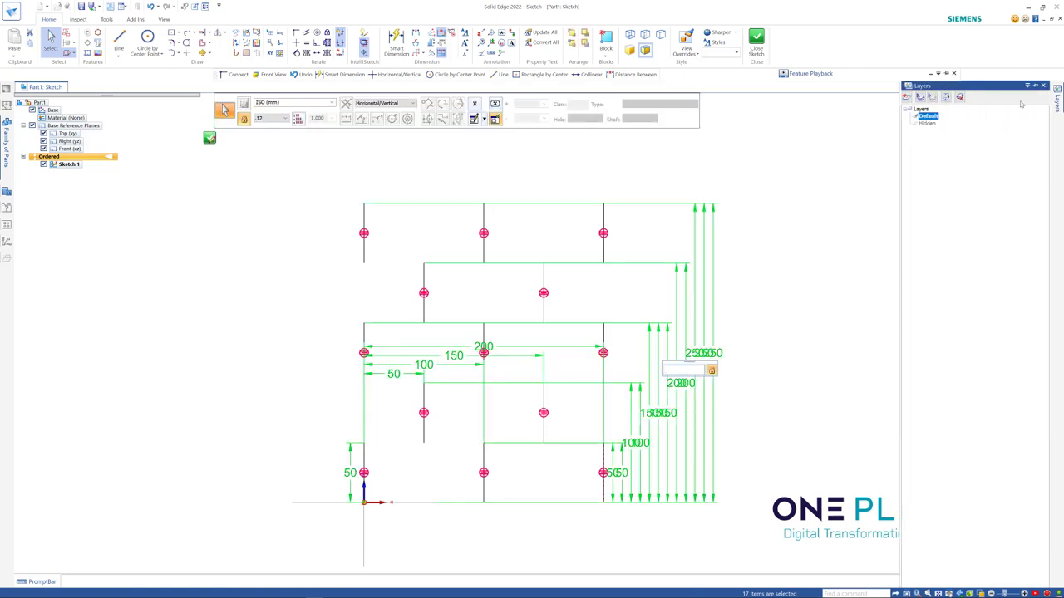
left_click(945, 98)
left_click(487, 232)
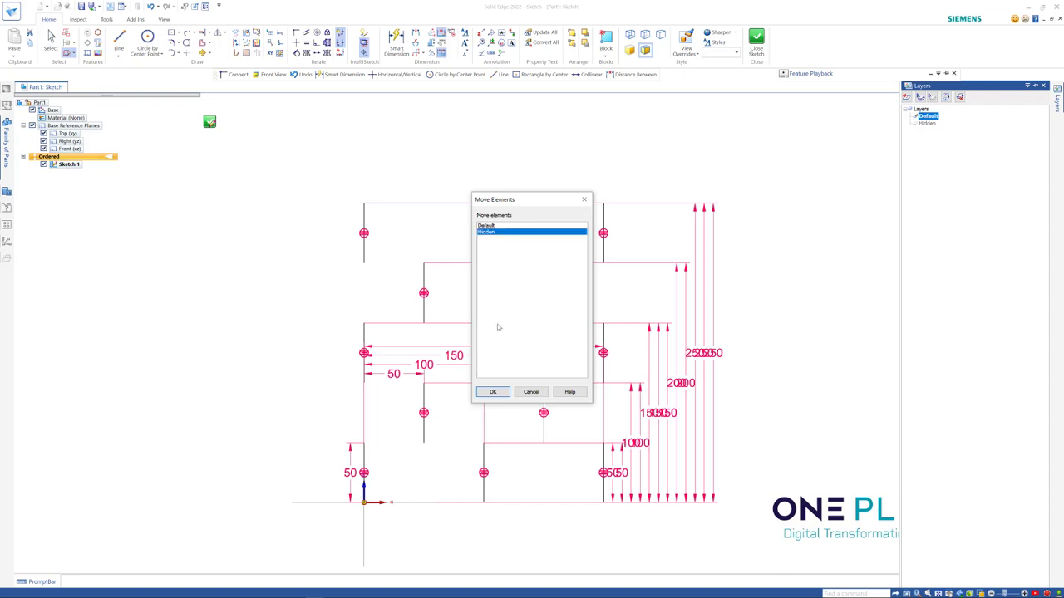
left_click(491, 393)
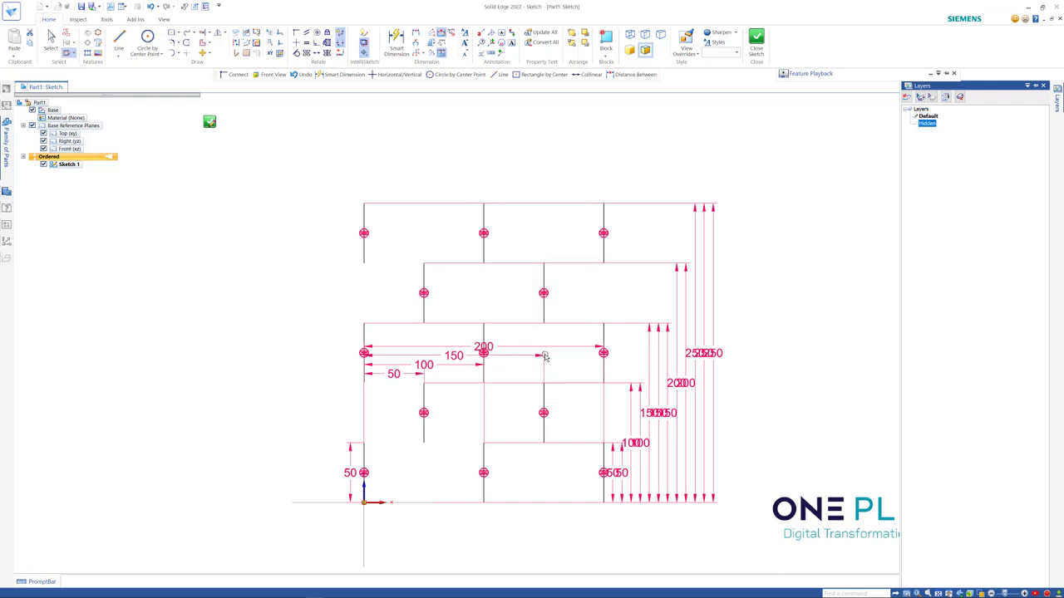
left_click(766, 276)
- Pin the Layers pane open beside the sketch
scroll(713, 268, "down", 2)
scroll(725, 284, "up", 2)
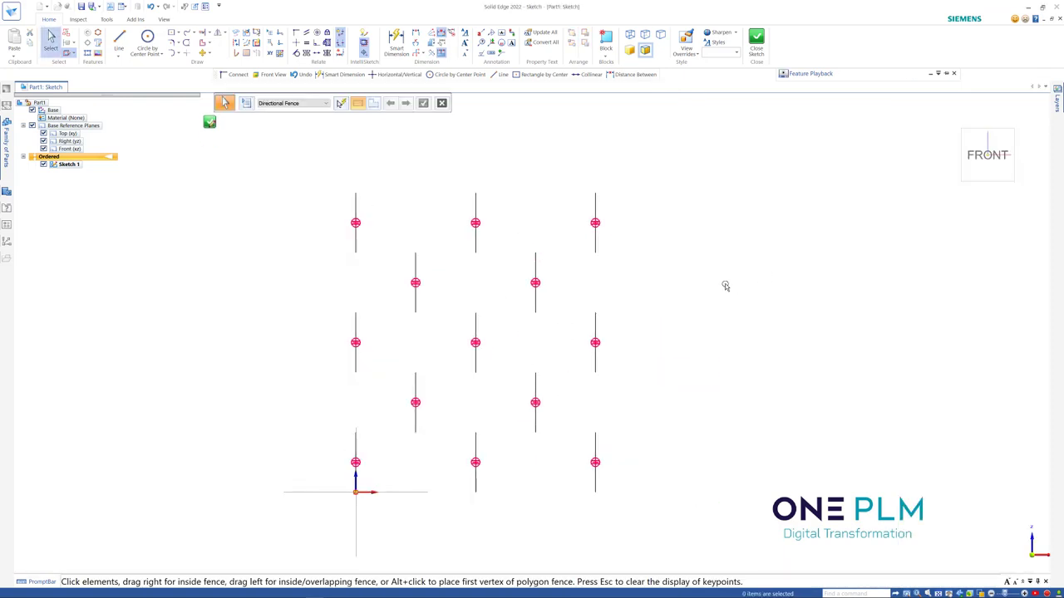
scroll(725, 285, "down", 1)
scroll(565, 197, "up", 1)
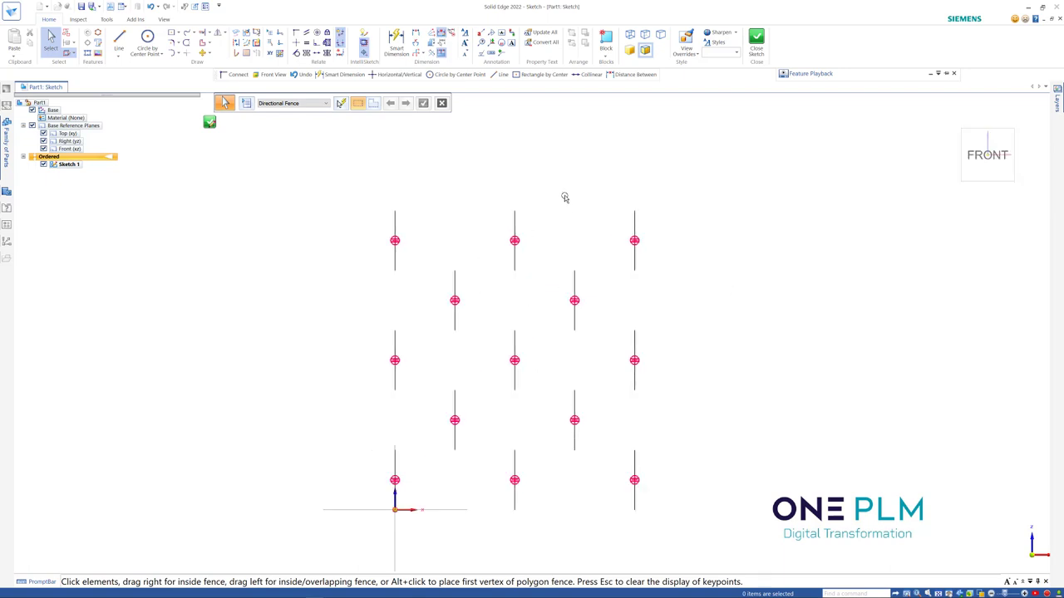
scroll(562, 199, "down", 1)
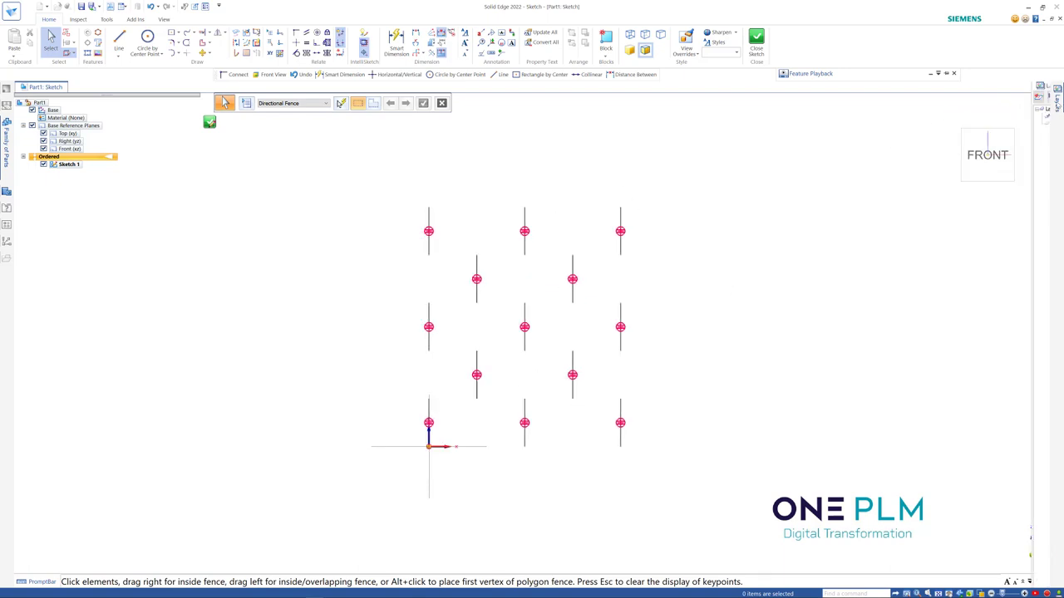
left_click(1034, 88)
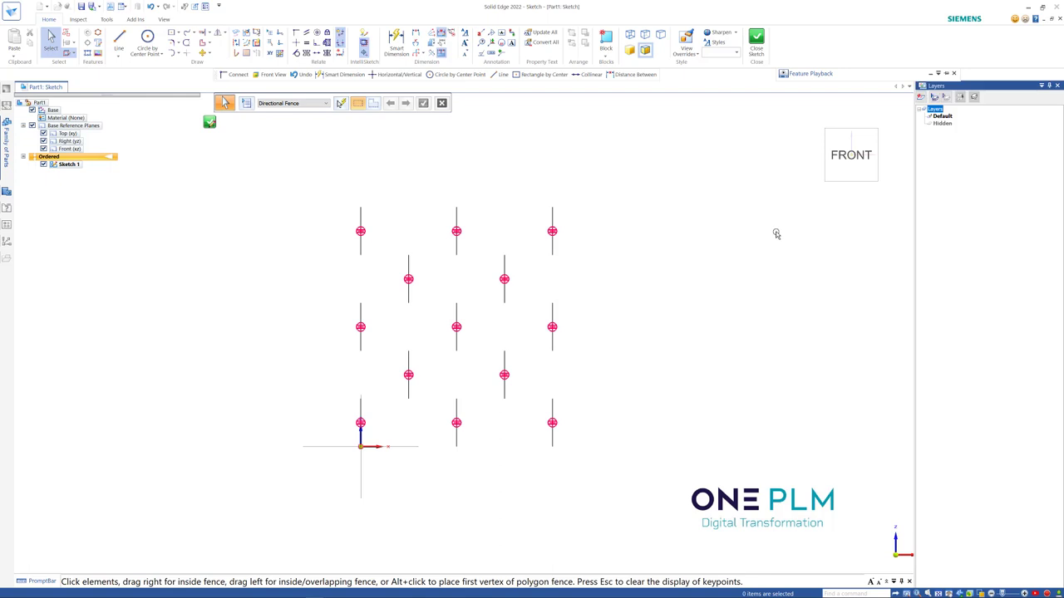
scroll(544, 218, "down", 1)
scroll(541, 195, "up", 1)
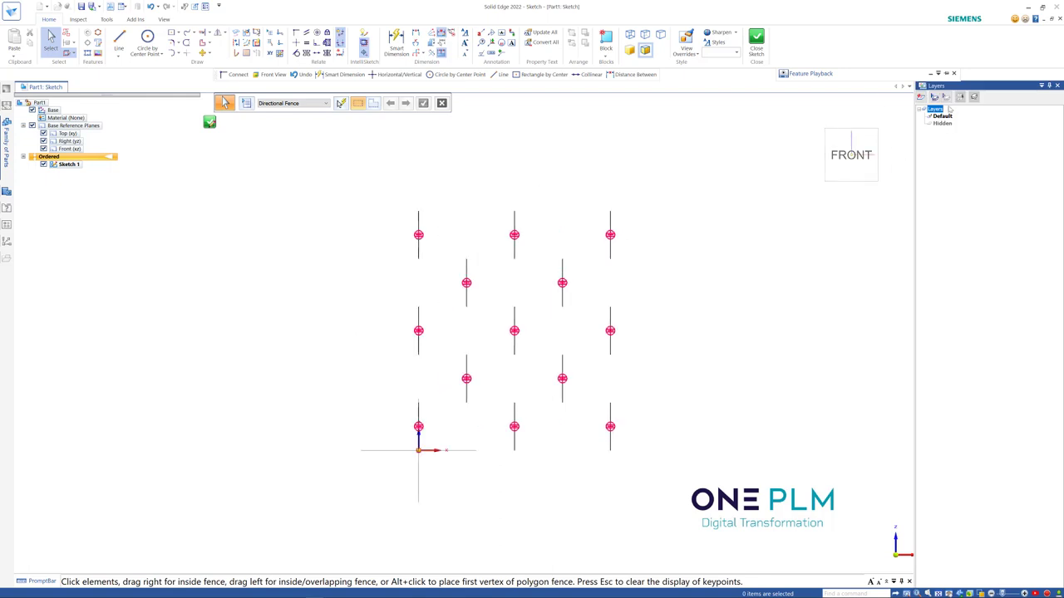